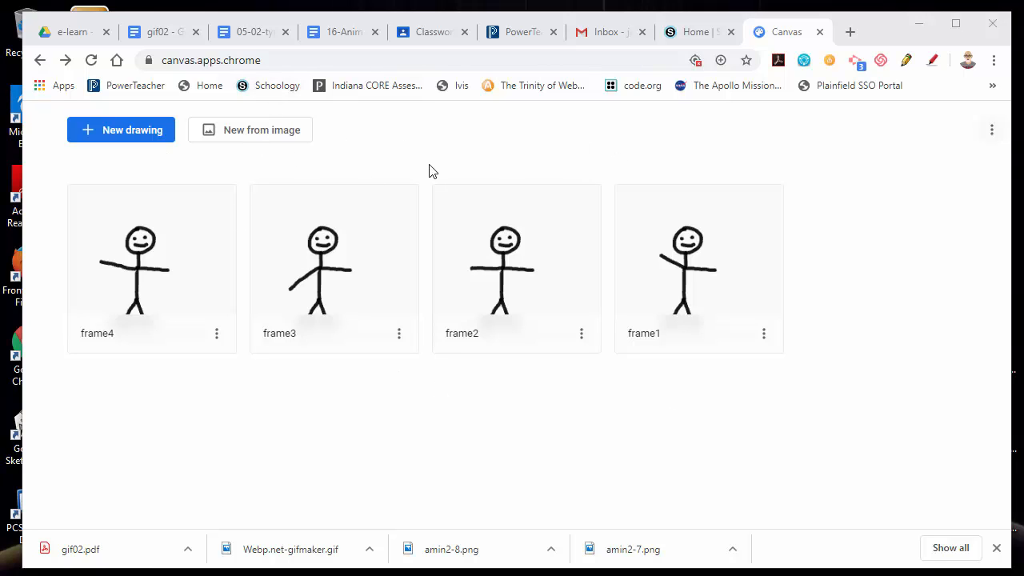
Create a new drawing and fill its background with the cyan palette colour.
{"action": "left_click", "coordinate": [288, 62]}
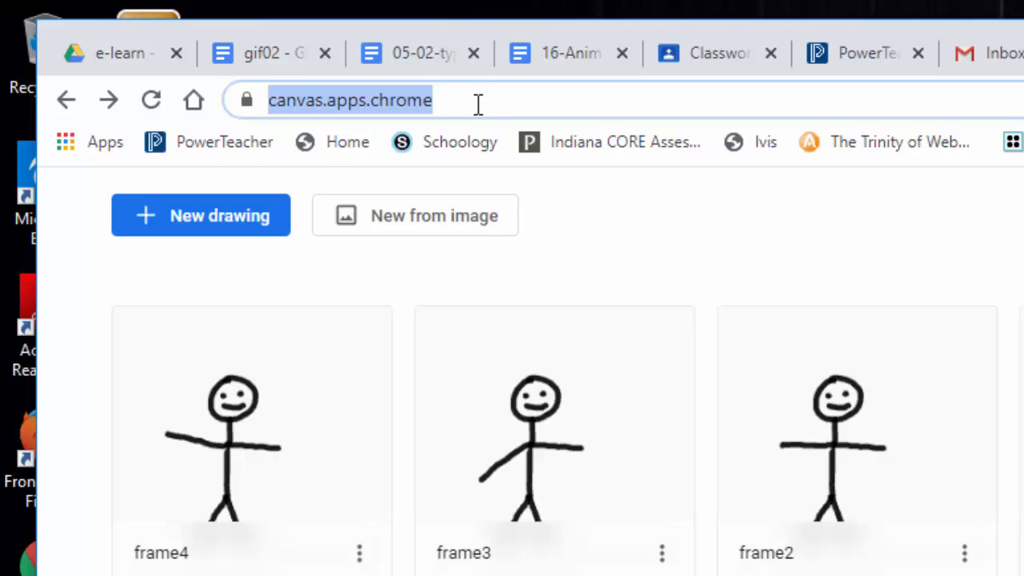
{"action": "left_click", "coordinate": [642, 233]}
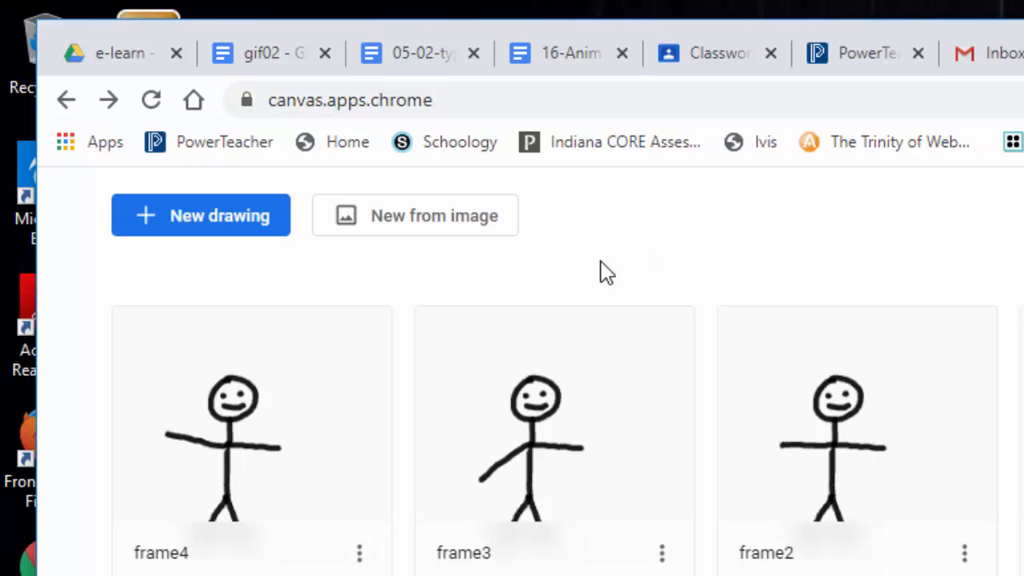
{"action": "left_click", "coordinate": [220, 216]}
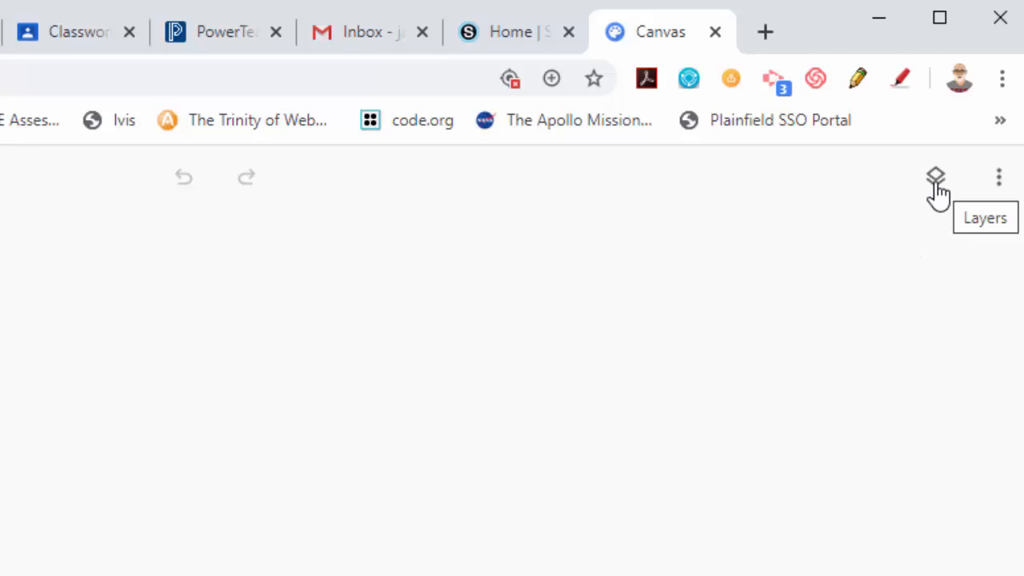
{"action": "left_click", "coordinate": [937, 192]}
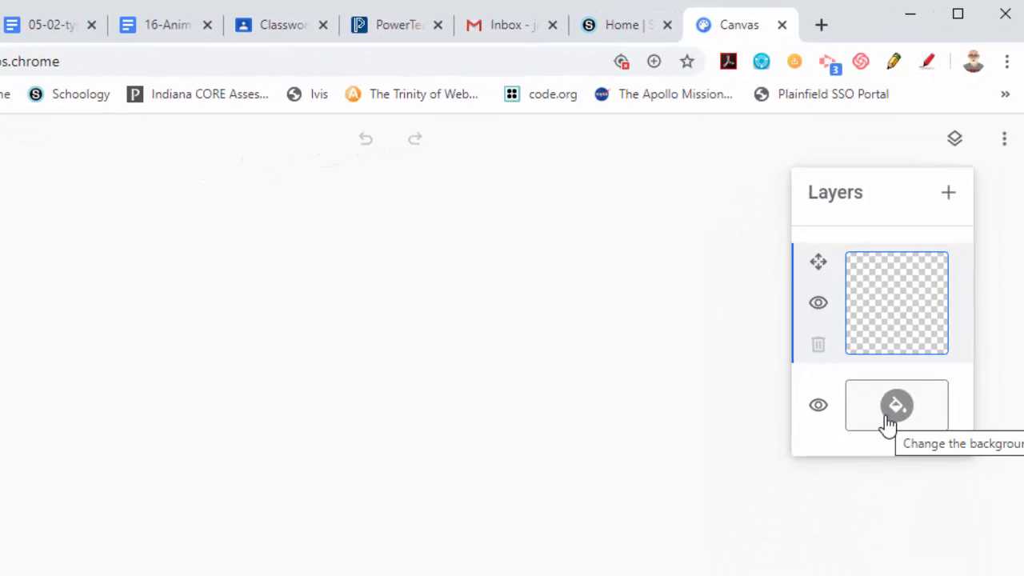
{"action": "left_click", "coordinate": [888, 424]}
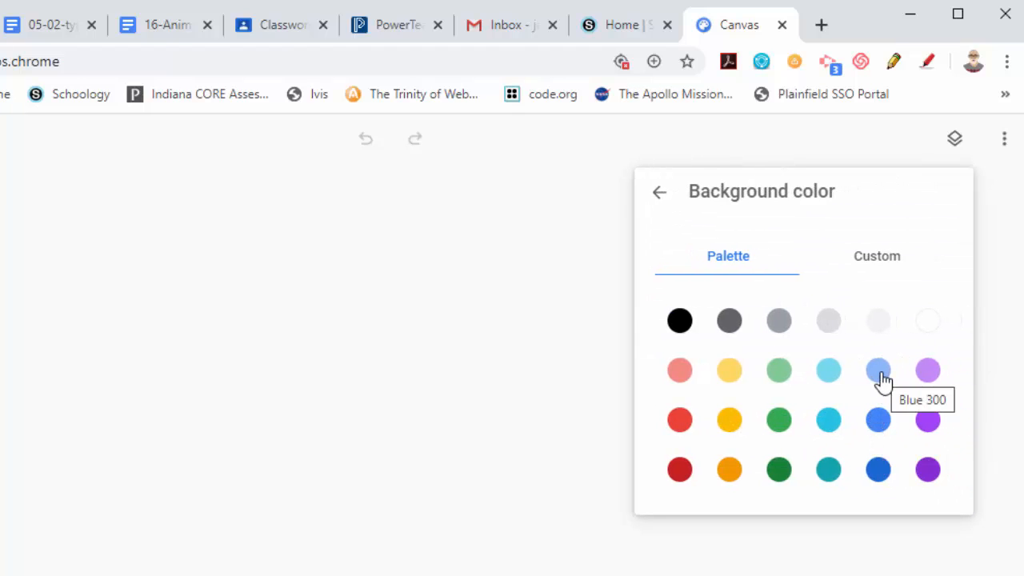
{"action": "left_click", "coordinate": [830, 422]}
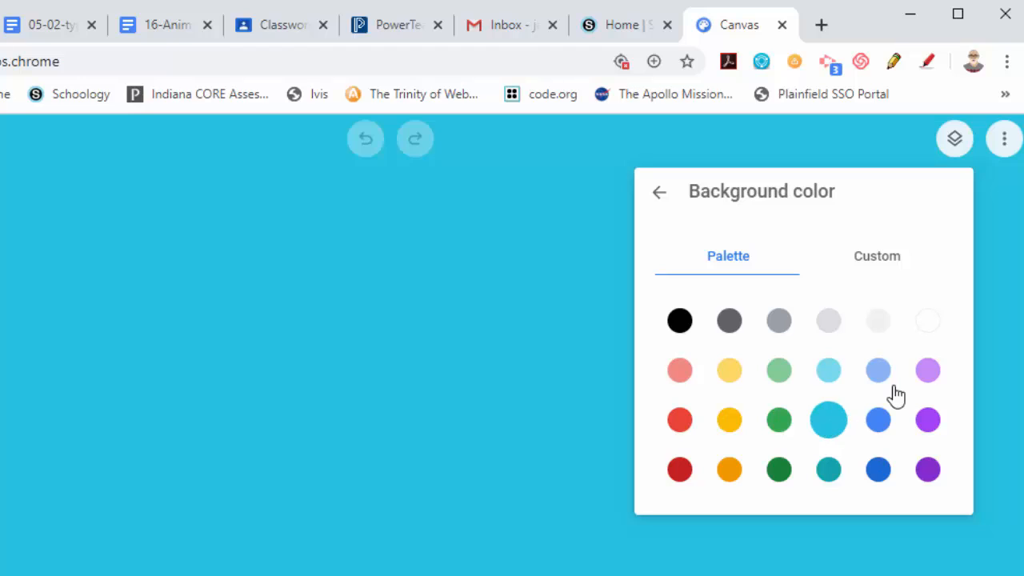
{"action": "left_click", "coordinate": [660, 197]}
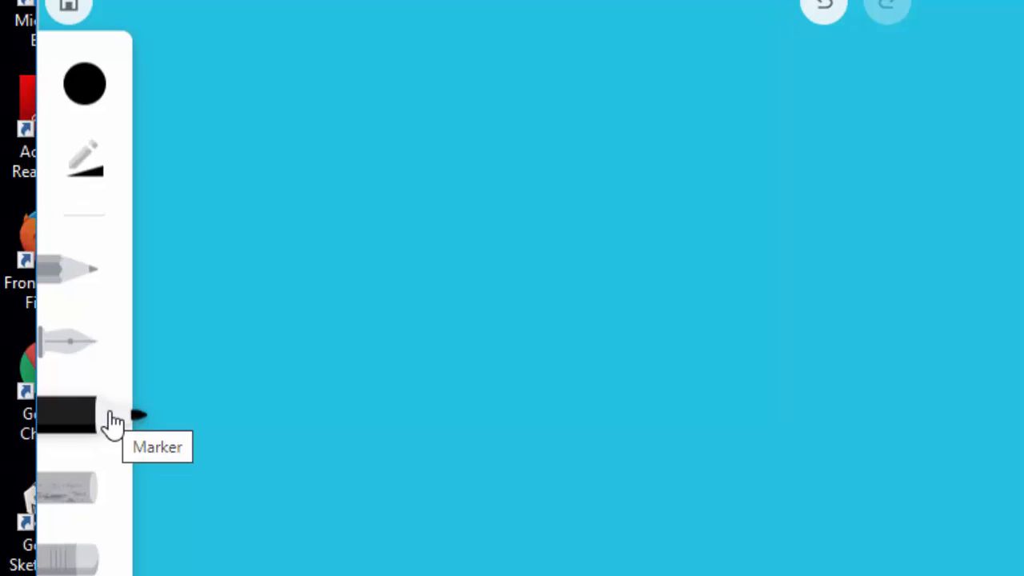
Select the Marker, test it with scribbles on the canvas, and reduce its brush size slightly.
{"action": "left_click", "coordinate": [90, 182]}
{"action": "left_click_drag", "start_coordinate": [373, 127], "coordinate": [355, 144]}
{"action": "mouse_move", "coordinate": [824, 160]}
{"action": "left_mouse_down"}
{"action": "mouse_move", "coordinate": [795, 160]}
{"action": "mouse_move", "coordinate": [827, 233]}
{"action": "mouse_move", "coordinate": [819, 294]}
{"action": "left_mouse_up"}
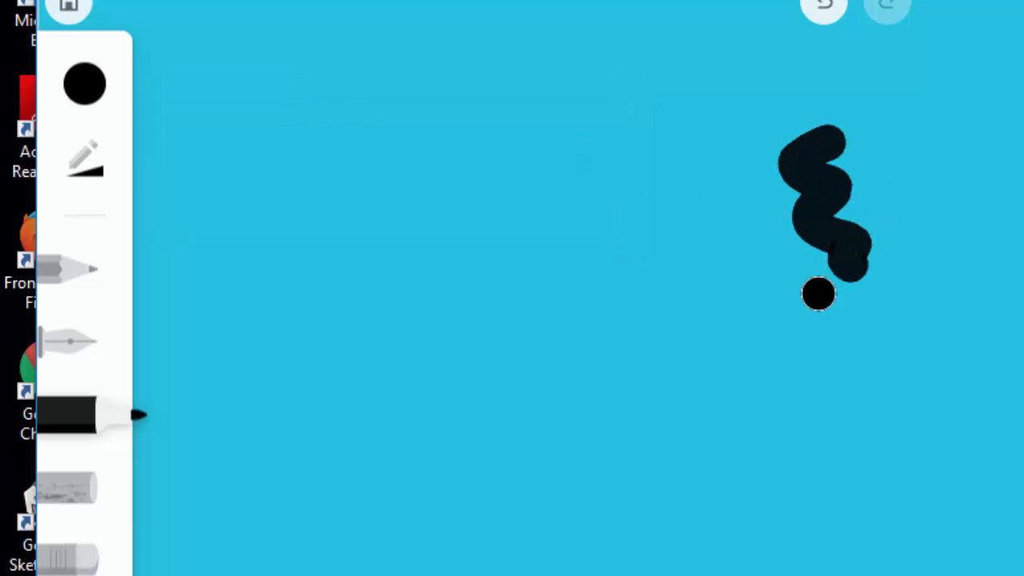
{"action": "left_click", "coordinate": [94, 172]}
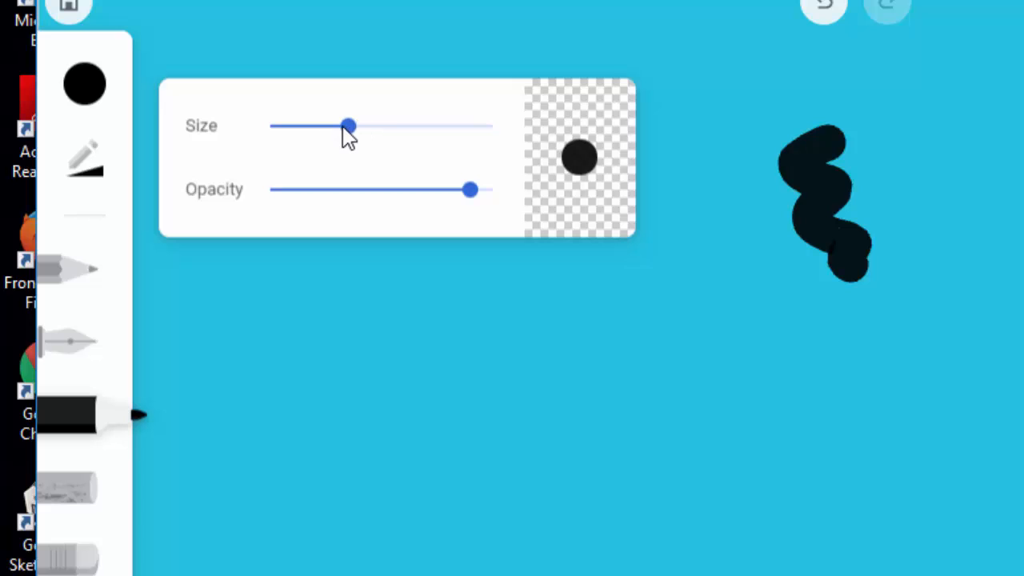
{"action": "left_click", "coordinate": [346, 130]}
{"action": "left_click_drag", "start_coordinate": [345, 136], "coordinate": [327, 142]}
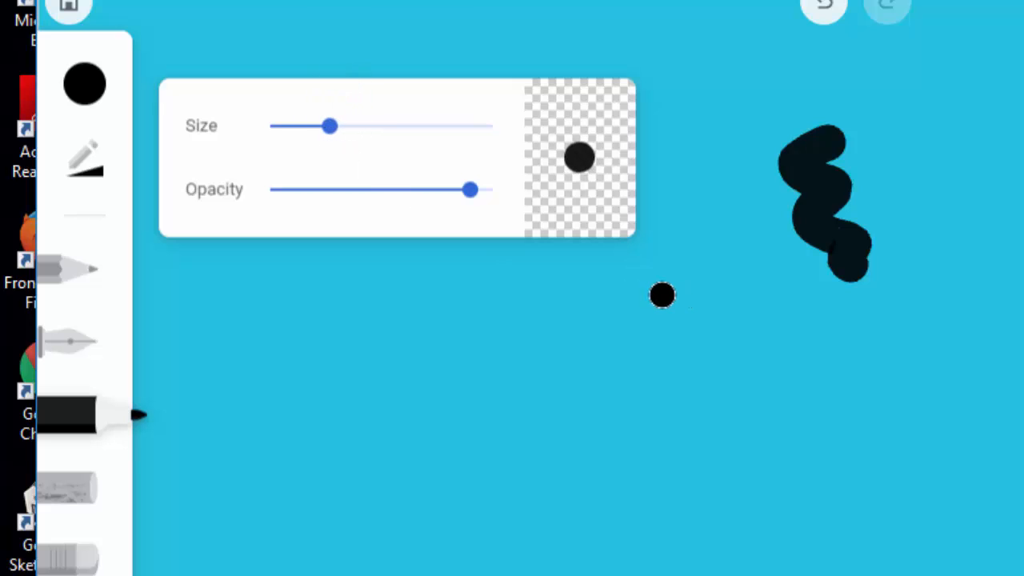
Draw one more test stroke and undo the test scribbles to clear the canvas.
{"action": "mouse_move", "coordinate": [732, 268]}
{"action": "left_mouse_down"}
{"action": "mouse_move", "coordinate": [713, 297]}
{"action": "mouse_move", "coordinate": [725, 347]}
{"action": "left_mouse_up"}
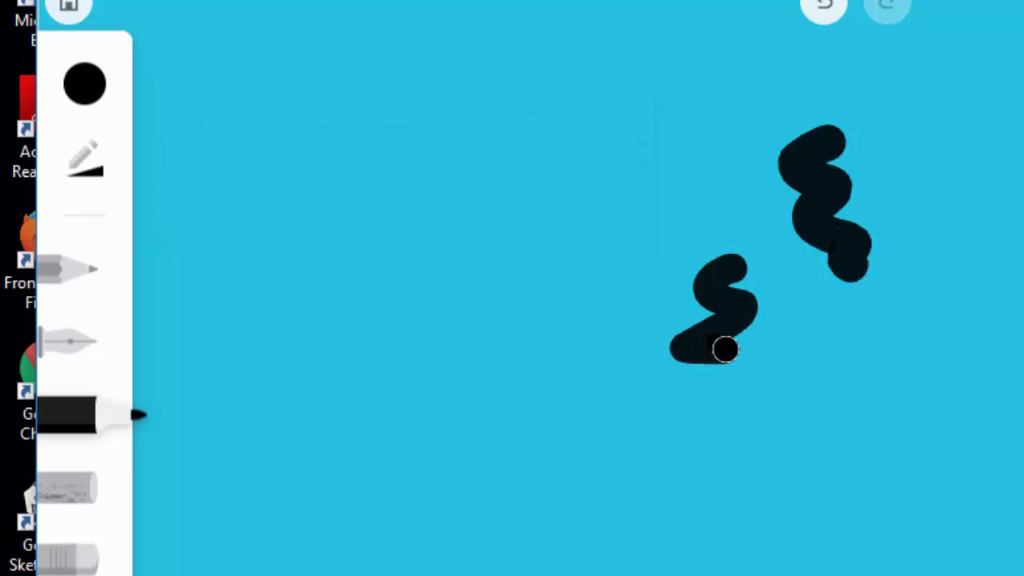
{"action": "left_click", "coordinate": [829, 14]}
{"action": "left_click", "coordinate": [830, 15]}
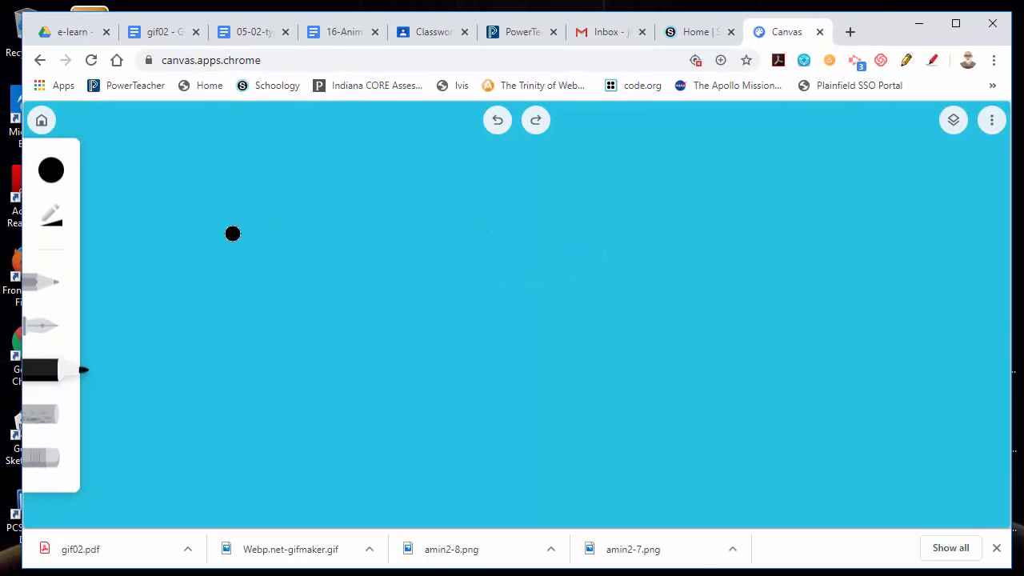
Draw a stick figure with the marker: round head, raised arms, body and two legs.
{"action": "mouse_move", "coordinate": [248, 223]}
{"action": "left_mouse_down"}
{"action": "mouse_move", "coordinate": [249, 265]}
{"action": "mouse_move", "coordinate": [272, 255]}
{"action": "mouse_move", "coordinate": [272, 236]}
{"action": "mouse_move", "coordinate": [253, 224]}
{"action": "mouse_move", "coordinate": [256, 311]}
{"action": "mouse_move", "coordinate": [324, 281]}
{"action": "mouse_move", "coordinate": [267, 317]}
{"action": "mouse_move", "coordinate": [233, 312]}
{"action": "mouse_move", "coordinate": [186, 281]}
{"action": "left_mouse_up"}
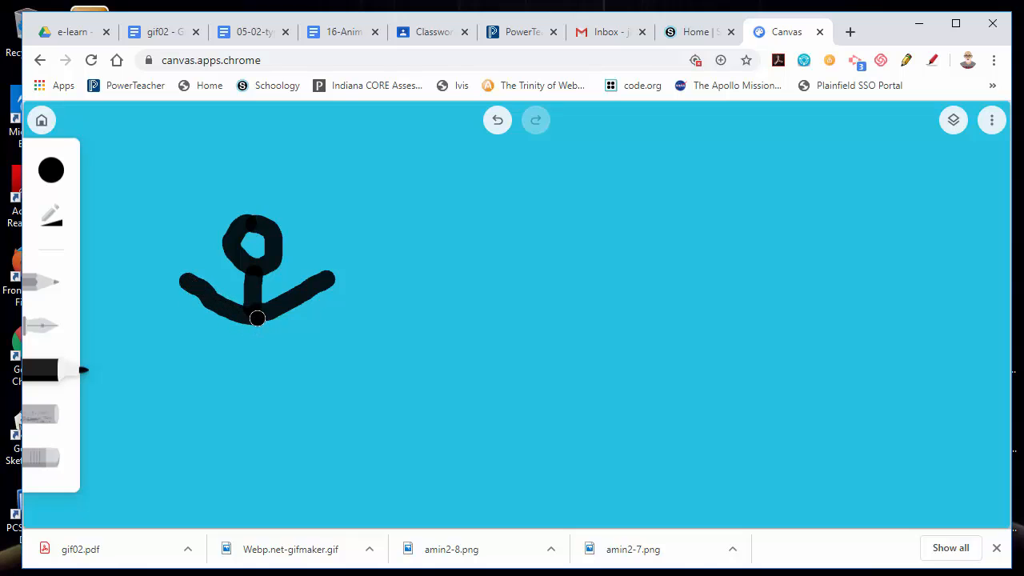
{"action": "mouse_move", "coordinate": [256, 313]}
{"action": "left_mouse_down"}
{"action": "mouse_move", "coordinate": [256, 382]}
{"action": "mouse_move", "coordinate": [217, 451]}
{"action": "left_mouse_up"}
{"action": "left_click_drag", "start_coordinate": [258, 384], "coordinate": [286, 444]}
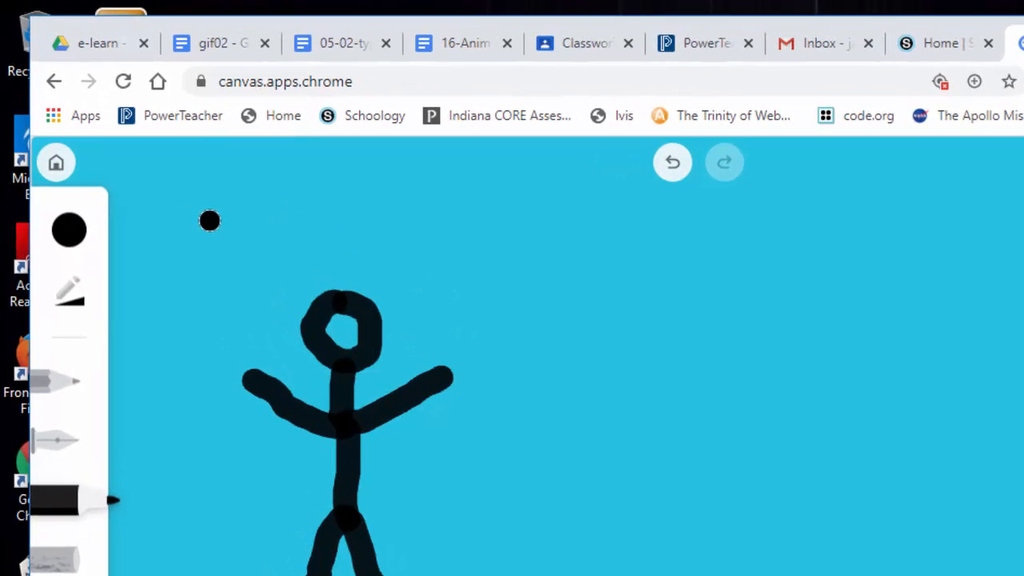
Return to the drawings gallery and rename the new drawing gif2-1.
{"action": "left_click", "coordinate": [57, 164]}
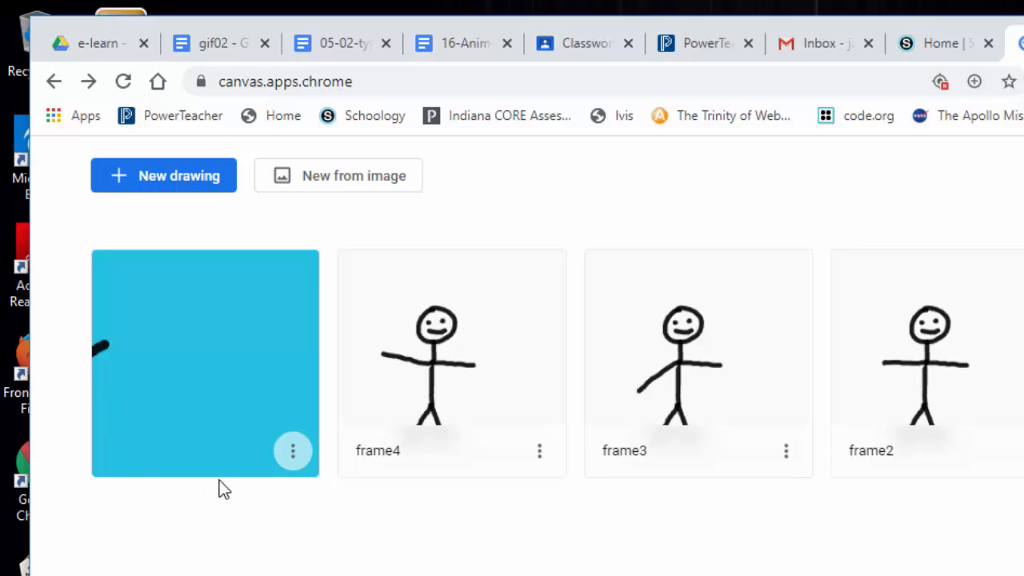
{"action": "left_click", "coordinate": [293, 453]}
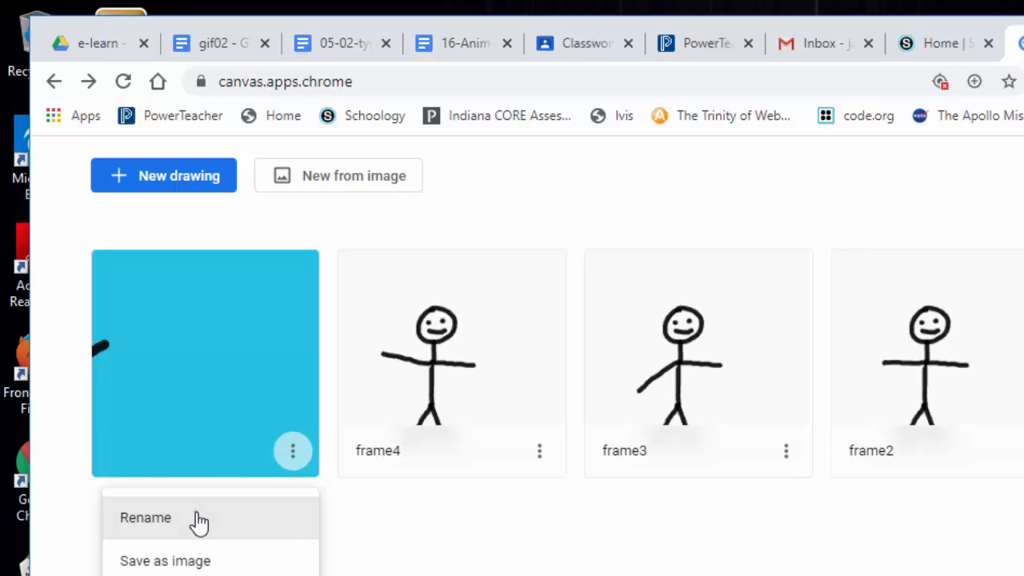
{"action": "left_click", "coordinate": [199, 521]}
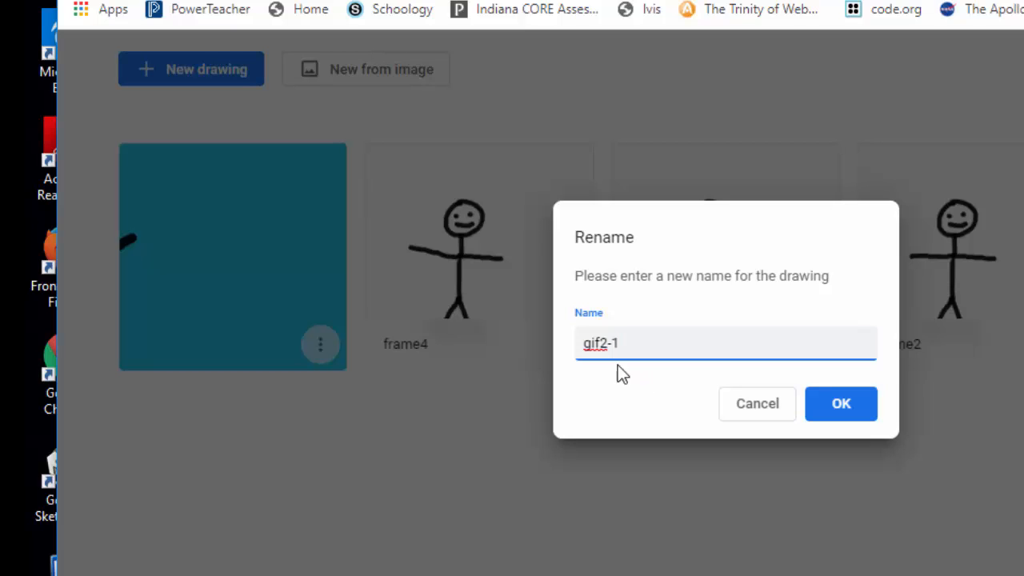
{"action": "left_click", "coordinate": [826, 412]}
Duplicate the gif2-1 drawing and rename the copy gif2-2.
{"action": "left_click", "coordinate": [314, 353]}
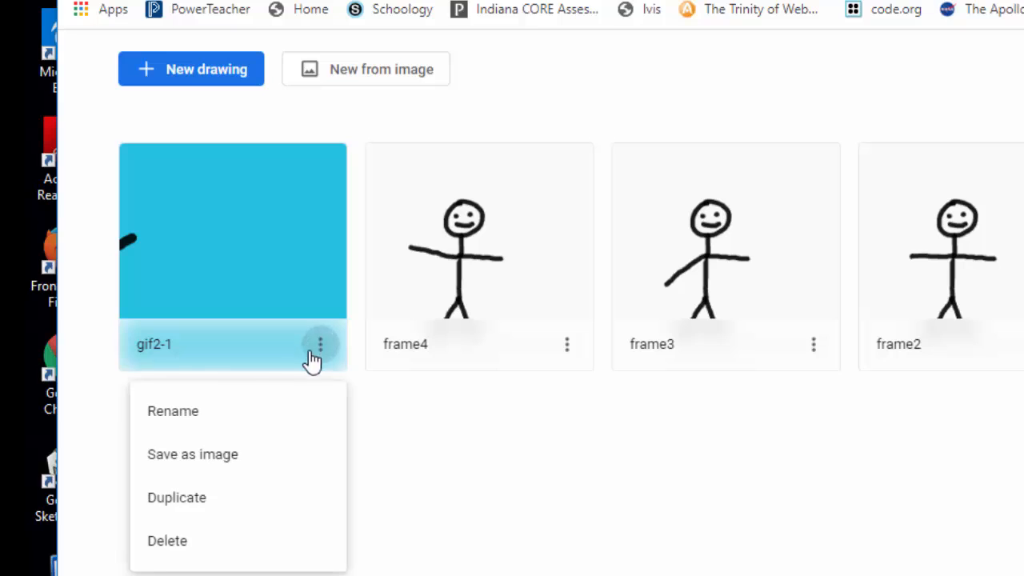
{"action": "left_click", "coordinate": [206, 516]}
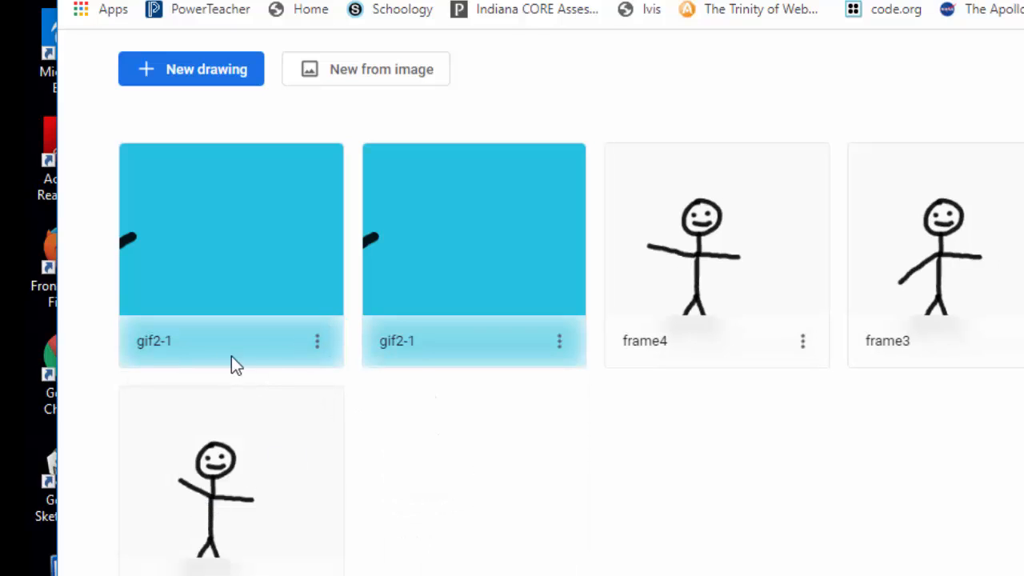
{"action": "left_click", "coordinate": [317, 346]}
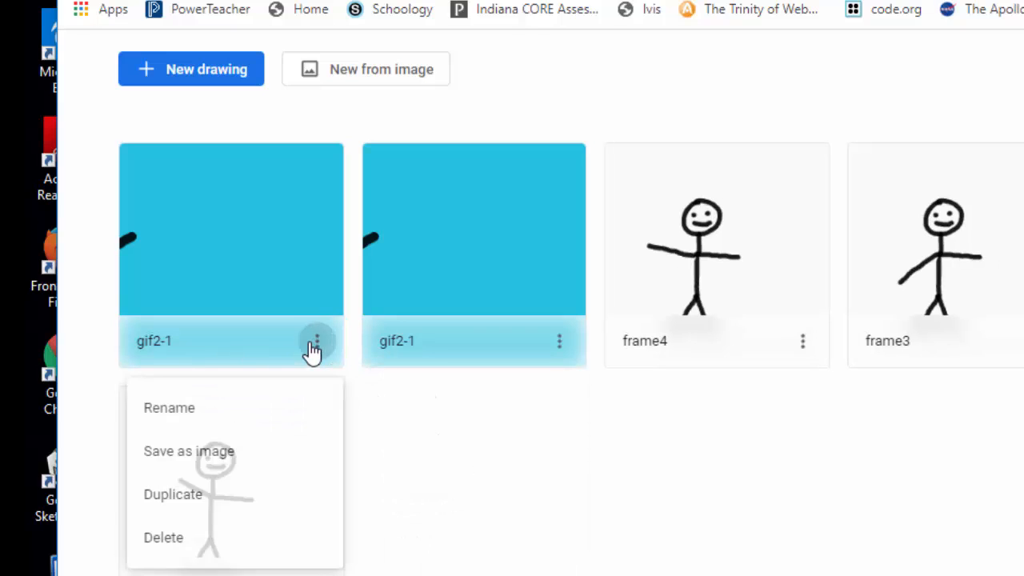
{"action": "left_click", "coordinate": [210, 412]}
{"action": "left_click", "coordinate": [654, 350]}
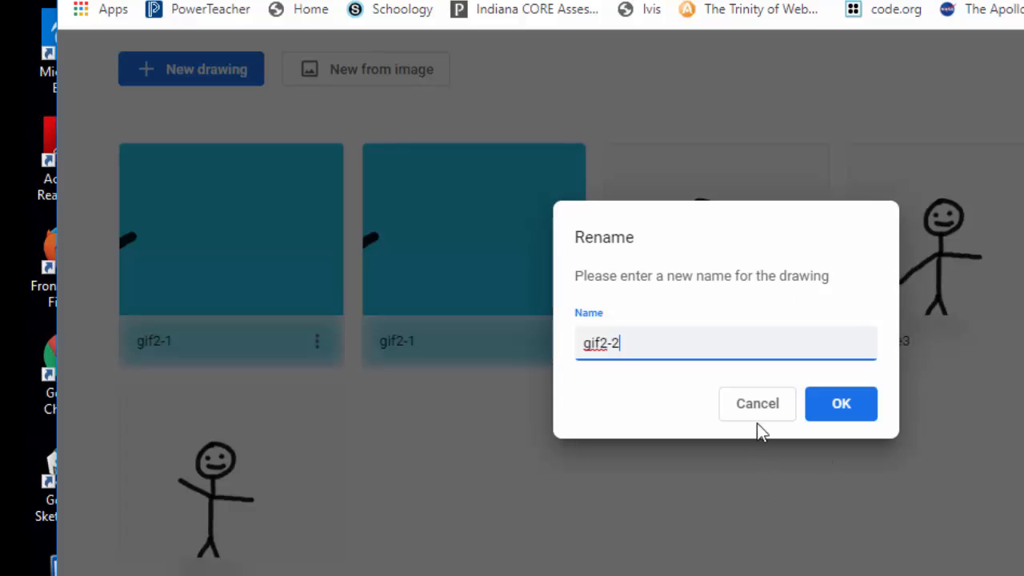
{"action": "left_click", "coordinate": [819, 414]}
Open gif2-2, select the figure layer's contents, and rotate the stick figure clockwise so it leans right.
{"action": "left_click", "coordinate": [217, 237]}
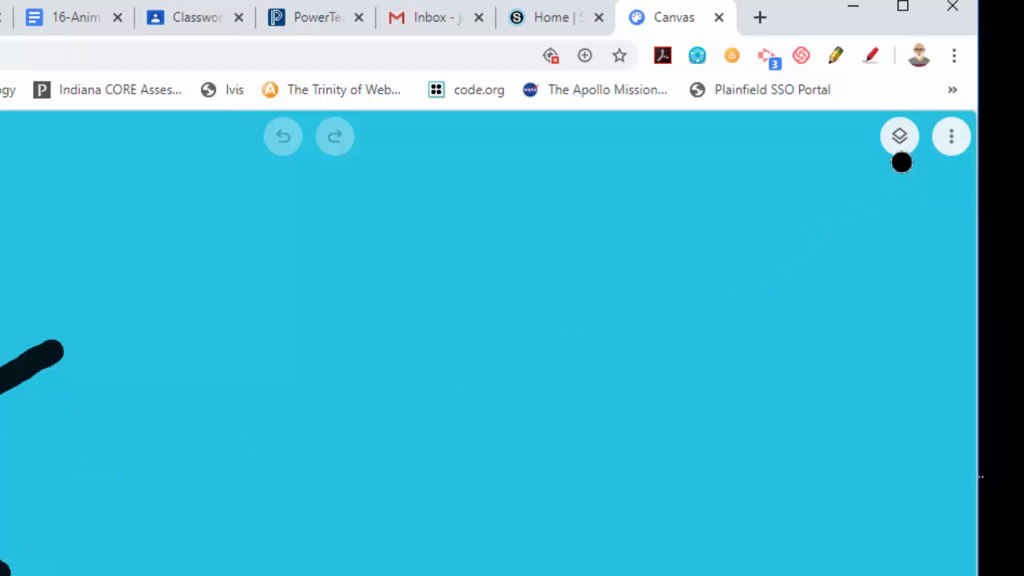
{"action": "left_click", "coordinate": [901, 137]}
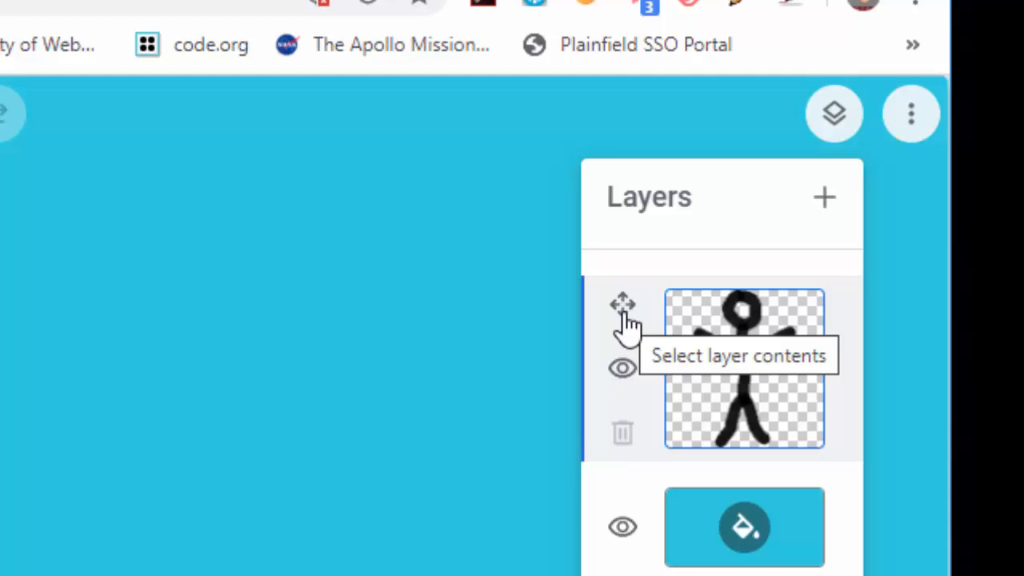
{"action": "left_click", "coordinate": [625, 320]}
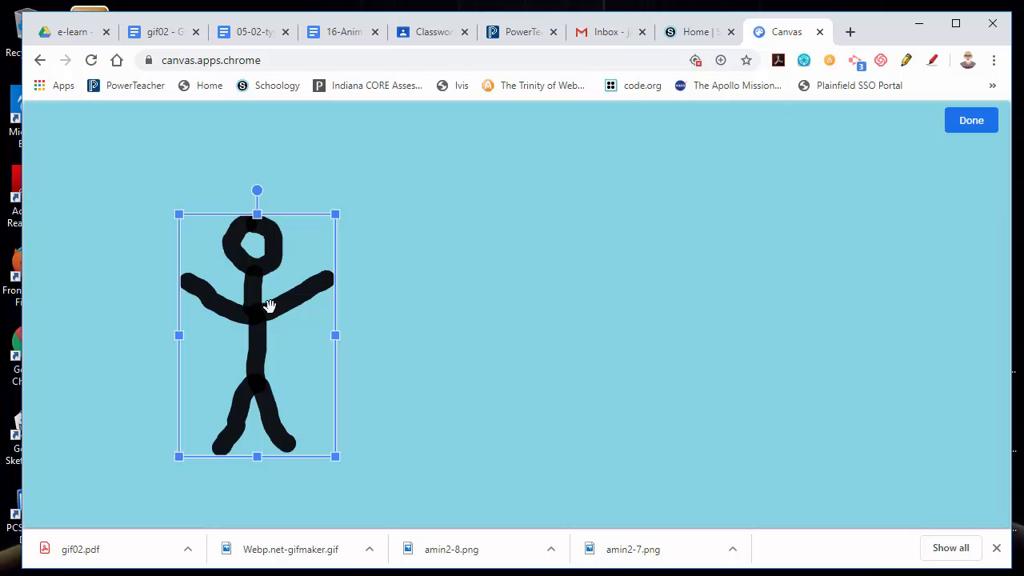
{"action": "left_click_drag", "start_coordinate": [263, 306], "coordinate": [295, 309]}
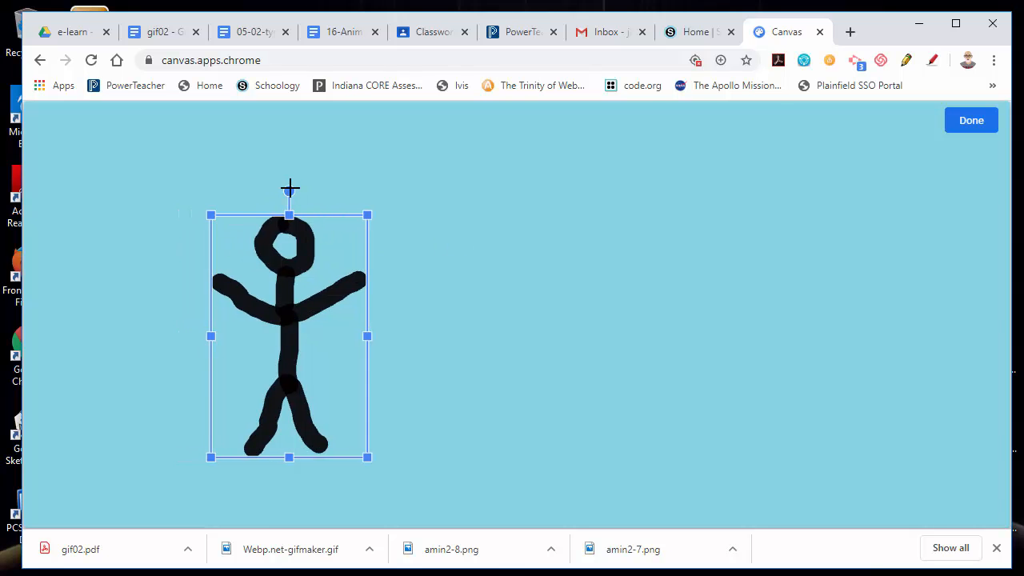
{"action": "left_click_drag", "start_coordinate": [290, 189], "coordinate": [325, 196]}
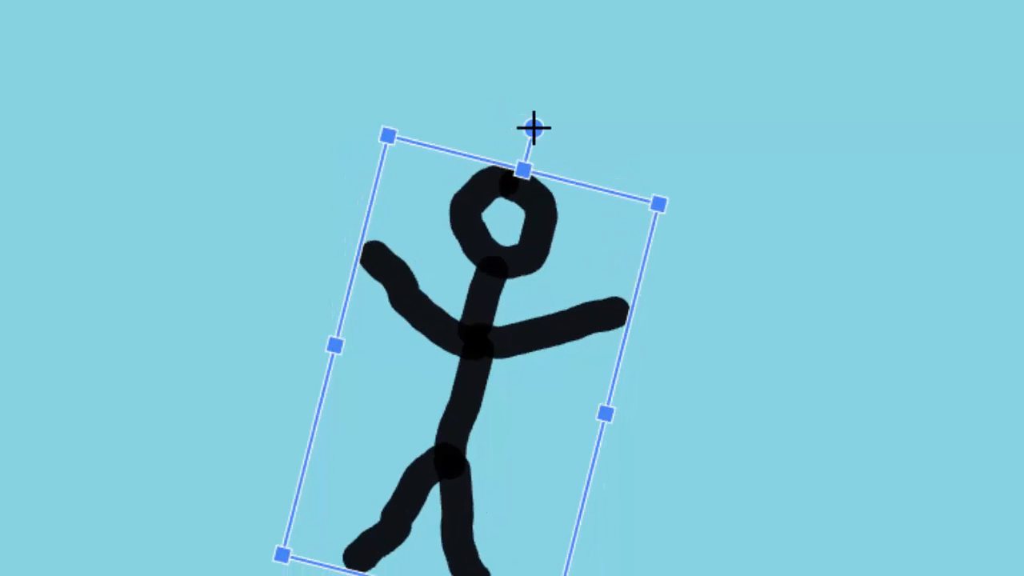
{"action": "left_click_drag", "start_coordinate": [533, 128], "coordinate": [627, 184]}
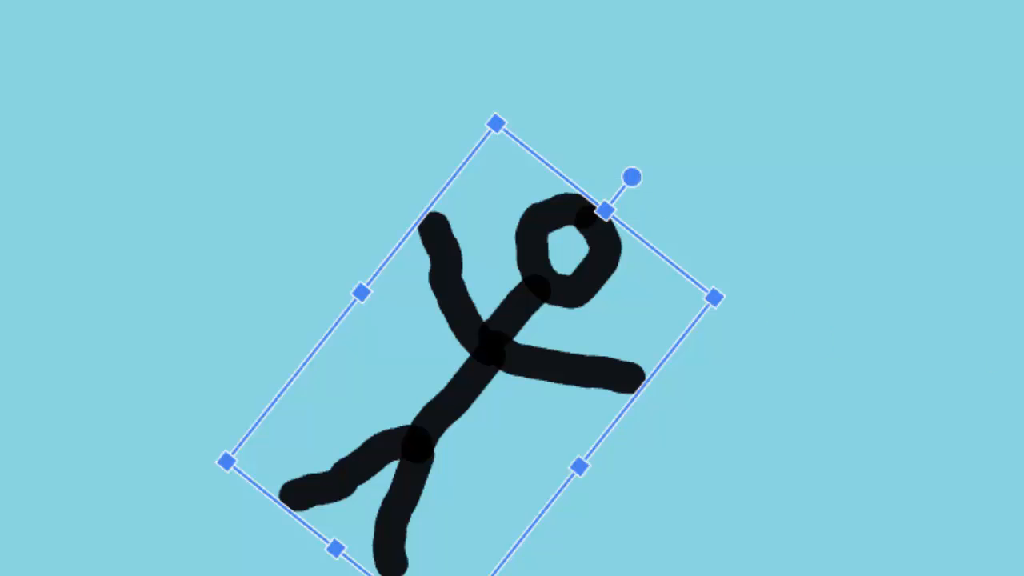
{"action": "left_click", "coordinate": [993, 120]}
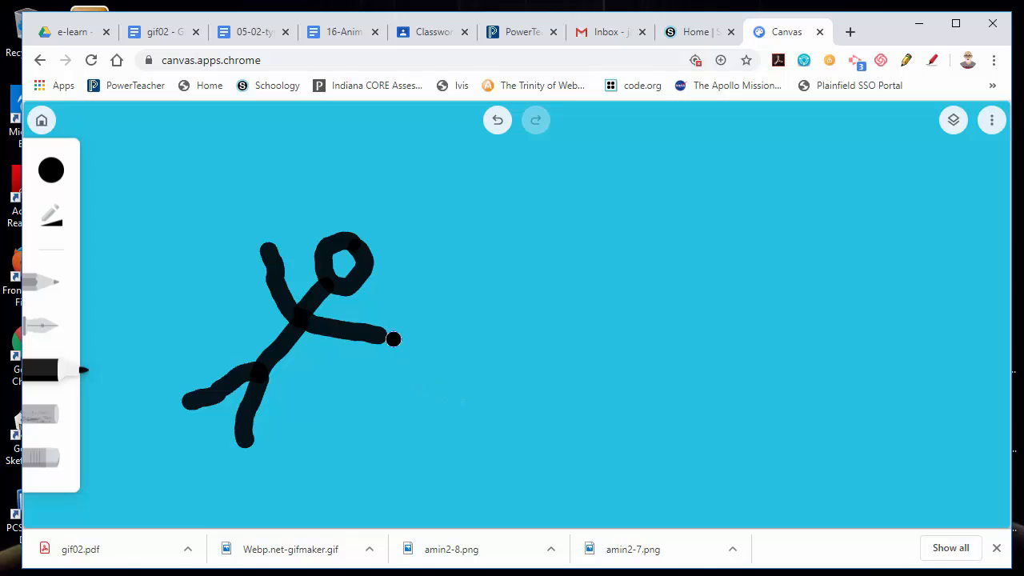
Duplicate the gif2-2 drawing from the gallery and rename the copy gif2-3.
{"action": "left_click", "coordinate": [42, 120]}
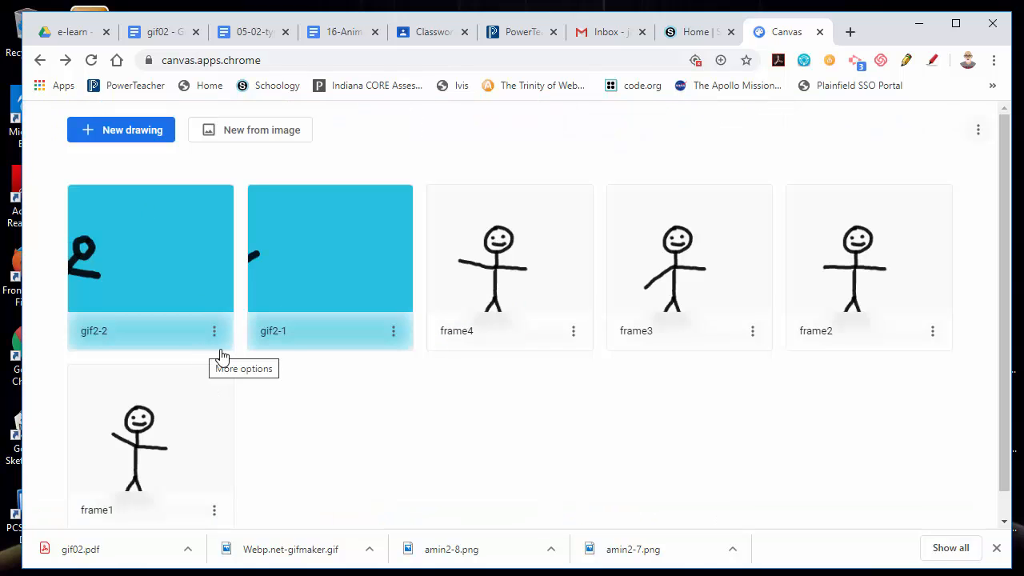
{"action": "left_click", "coordinate": [214, 330]}
{"action": "left_click", "coordinate": [121, 449]}
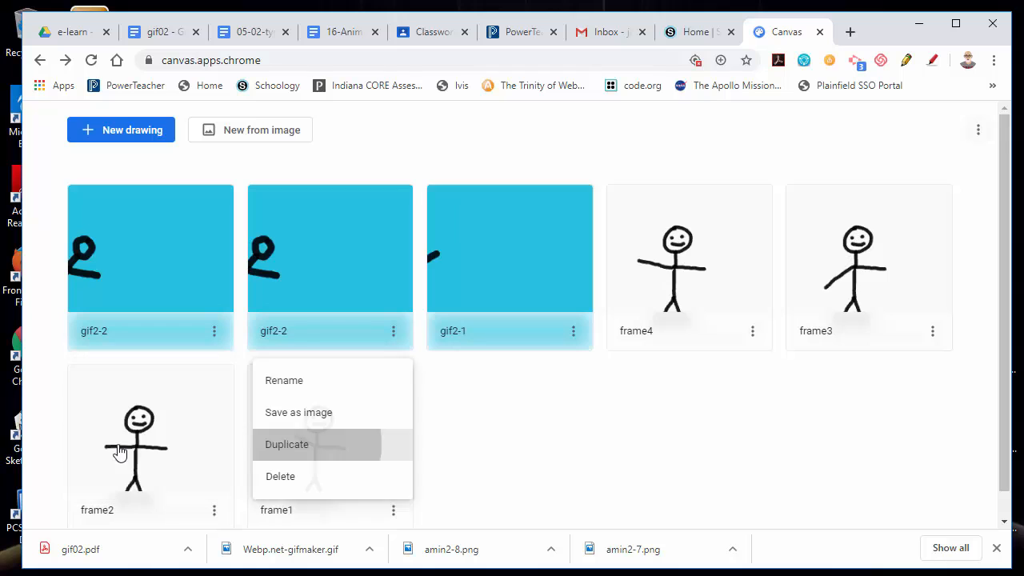
{"action": "left_click", "coordinate": [213, 336]}
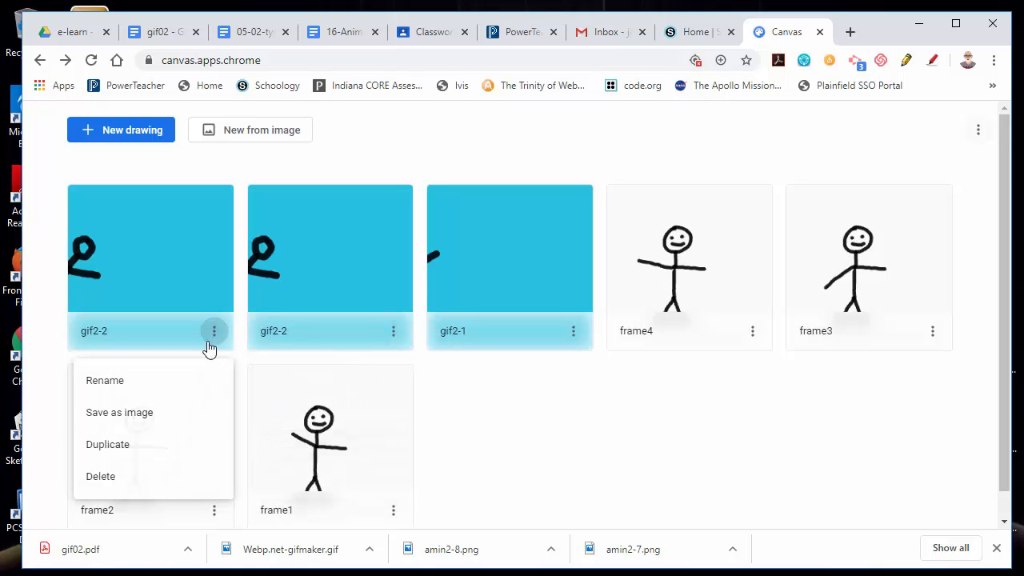
{"action": "left_click", "coordinate": [155, 393]}
{"action": "left_click", "coordinate": [455, 333]}
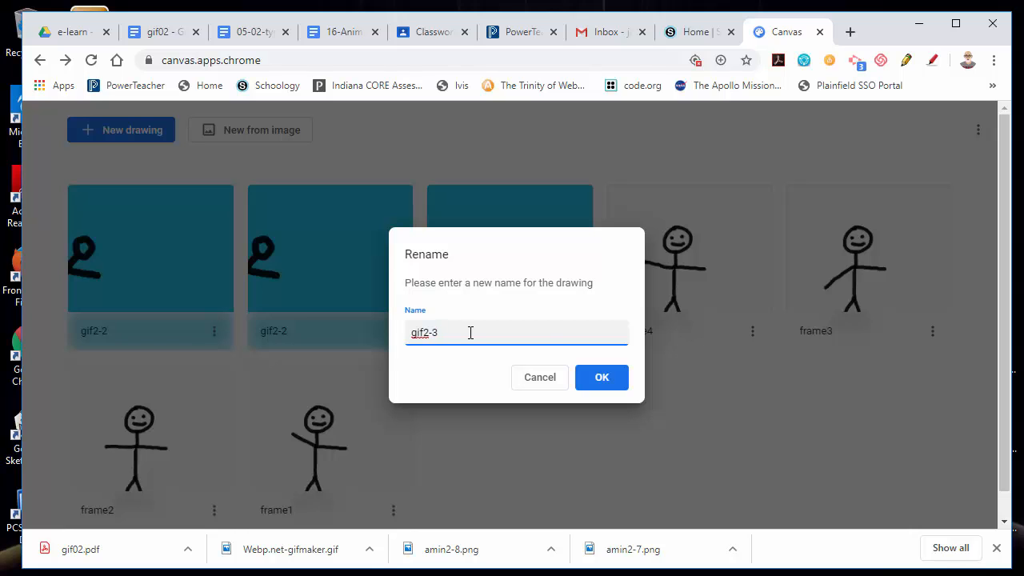
{"action": "type", "text": "3"}
{"action": "left_click", "coordinate": [597, 377]}
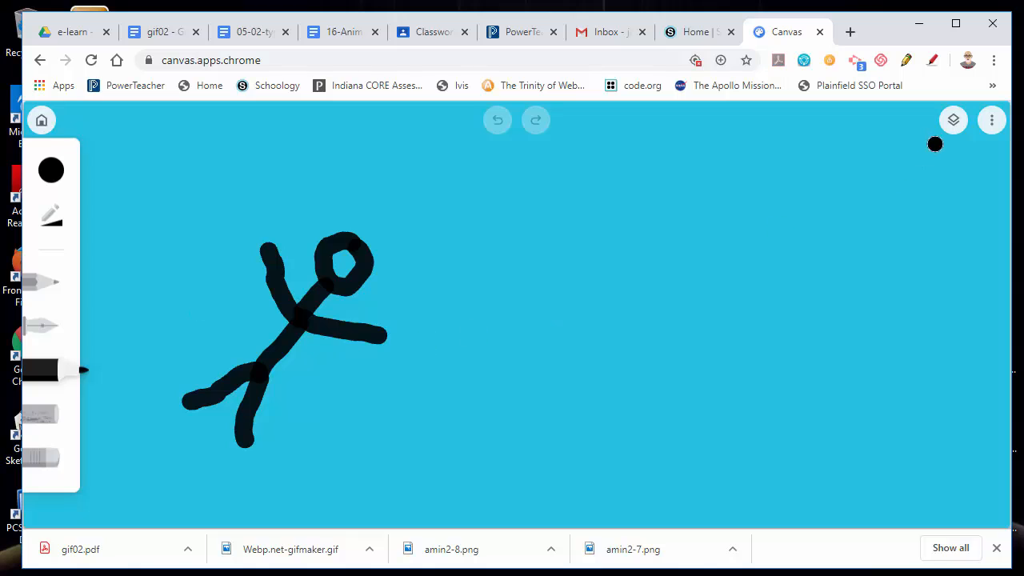
In gif2-3, select the figure layer's contents, shift the stick figure right and rotate it clockwise until it lies horizontally.
{"action": "left_click", "coordinate": [954, 120]}
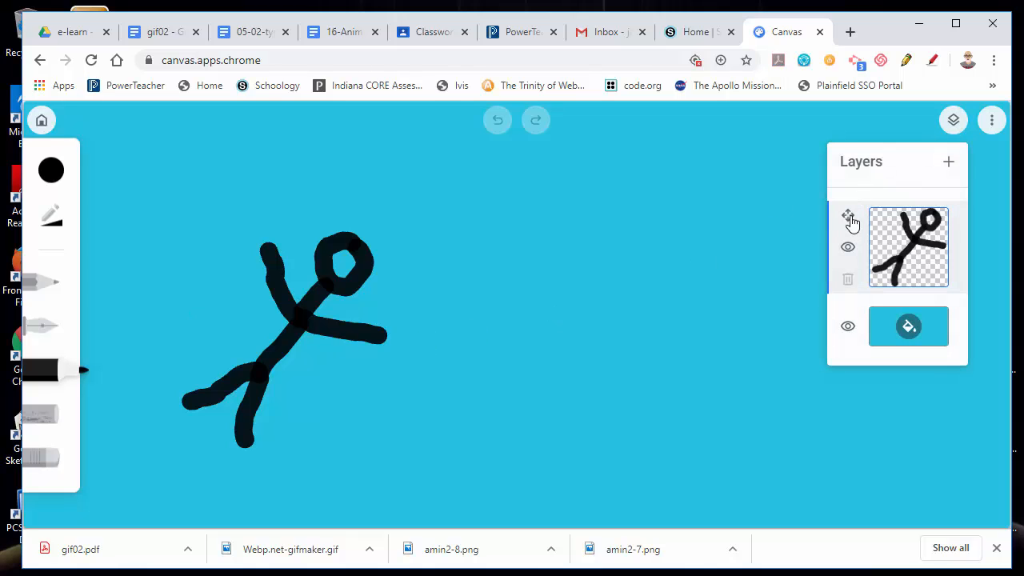
{"action": "left_click", "coordinate": [850, 219]}
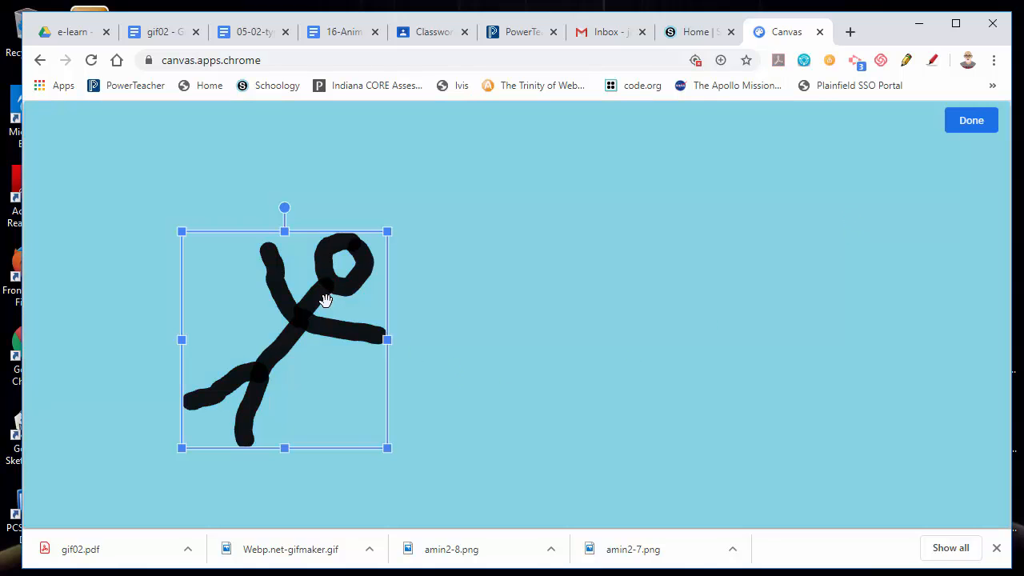
{"action": "left_click_drag", "start_coordinate": [326, 300], "coordinate": [367, 299]}
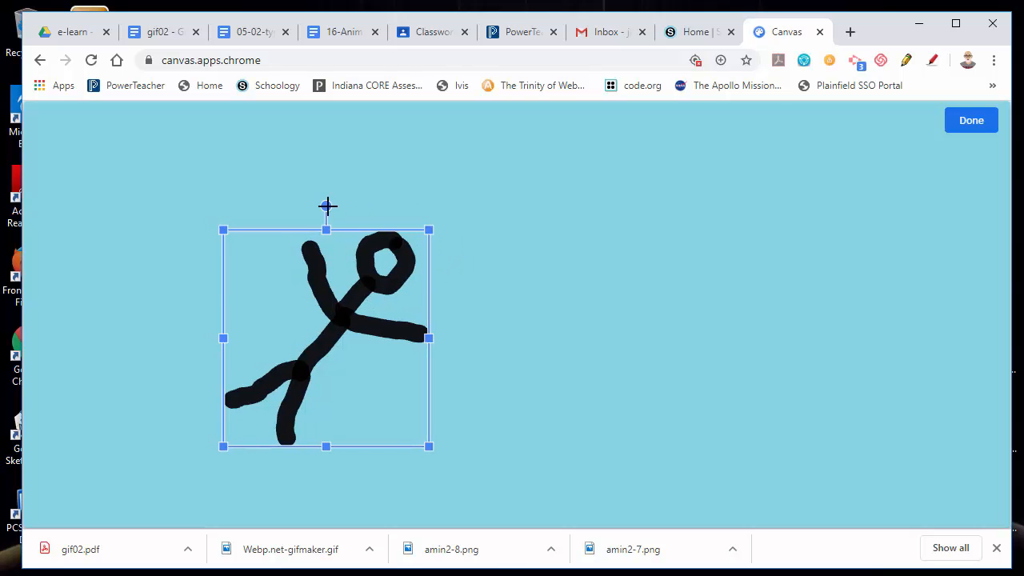
{"action": "left_click_drag", "start_coordinate": [328, 206], "coordinate": [415, 240]}
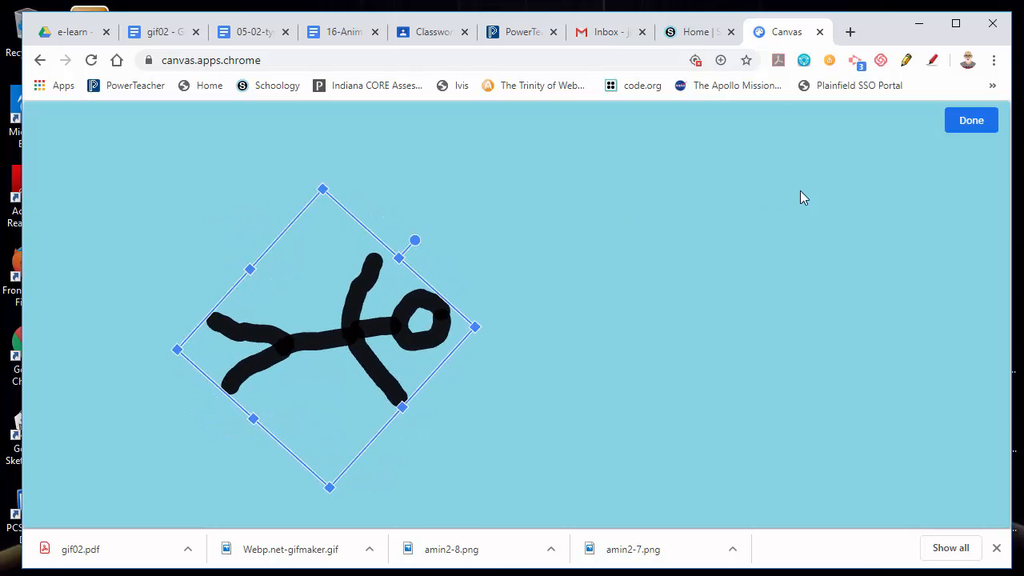
{"action": "left_click", "coordinate": [971, 121]}
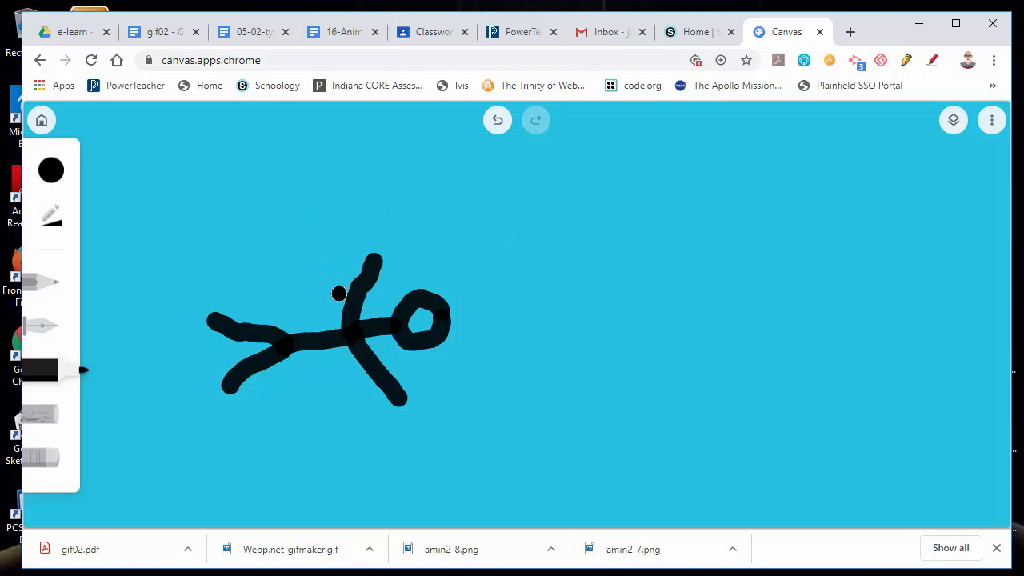
Return to the gallery, duplicate the gif2-3 drawing and rename the copy gif2-4.
{"action": "left_click", "coordinate": [42, 120]}
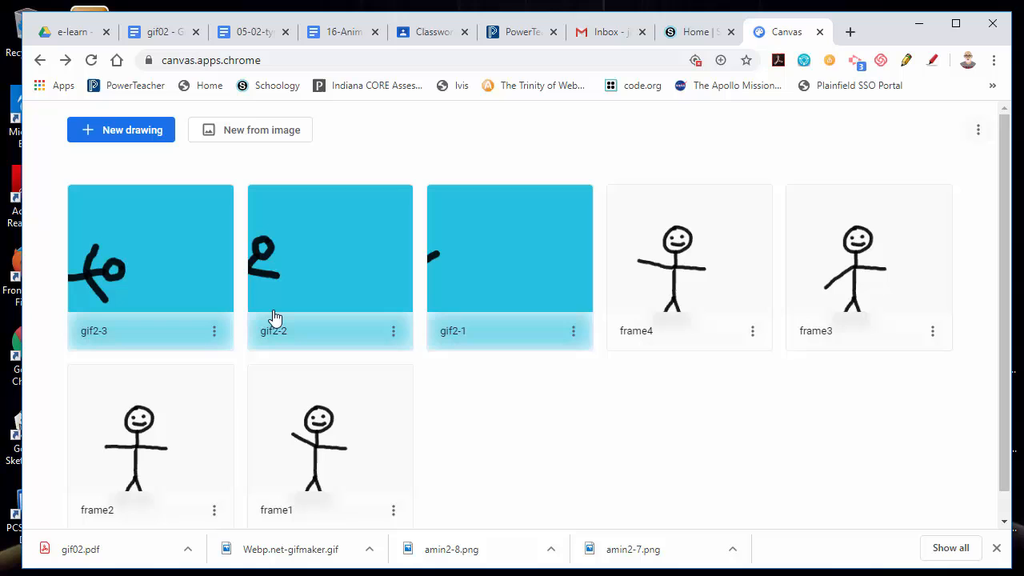
{"action": "left_click", "coordinate": [214, 332]}
{"action": "left_click", "coordinate": [122, 444]}
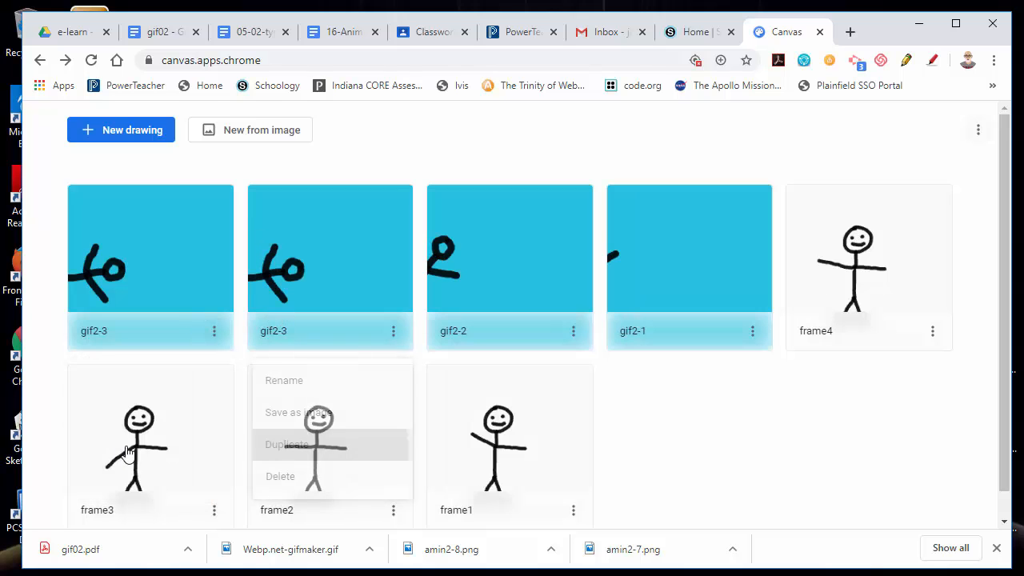
{"action": "left_click", "coordinate": [214, 332]}
{"action": "left_click", "coordinate": [135, 381]}
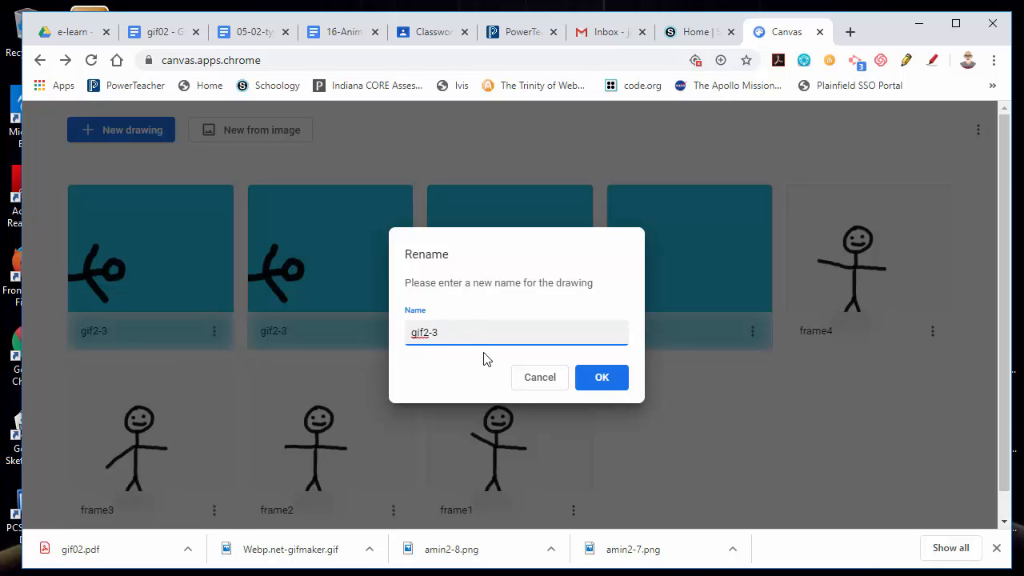
{"action": "key", "text": "Return"}
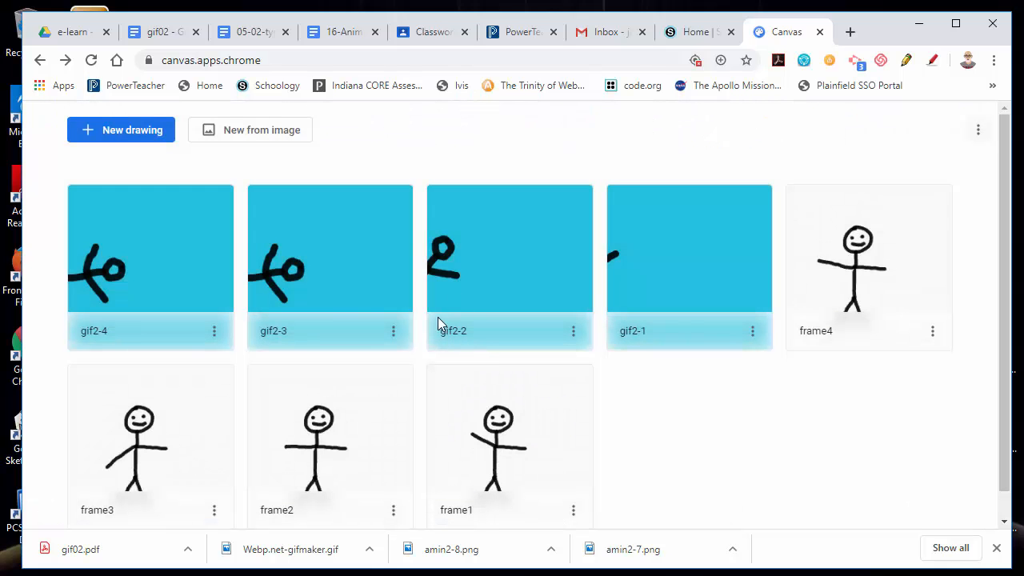
Open gif2-4, select the figure layer's contents, shift the figure right and rotate it further clockwise so it hangs head-down.
{"action": "left_click", "coordinate": [152, 276]}
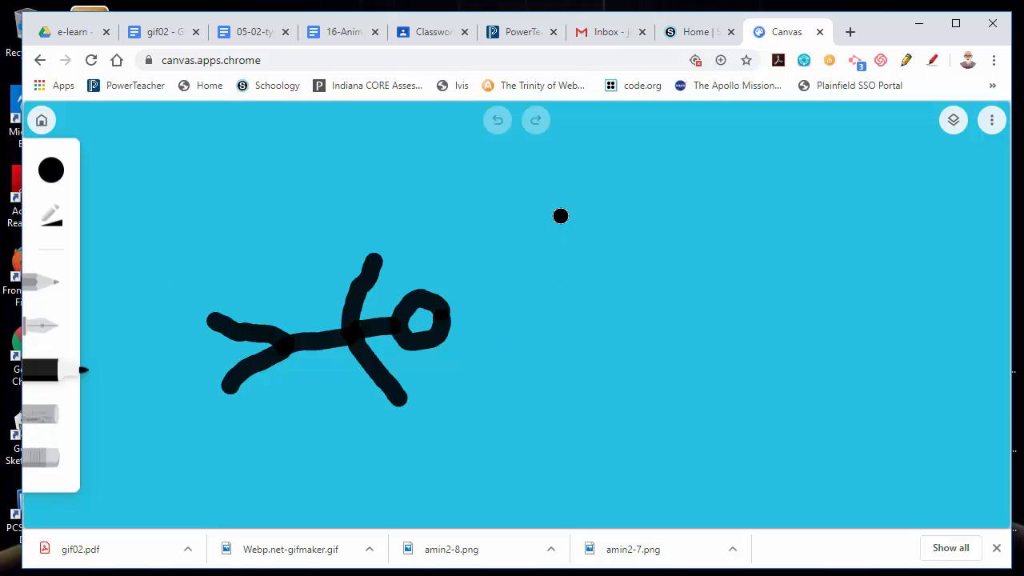
{"action": "left_click", "coordinate": [953, 122]}
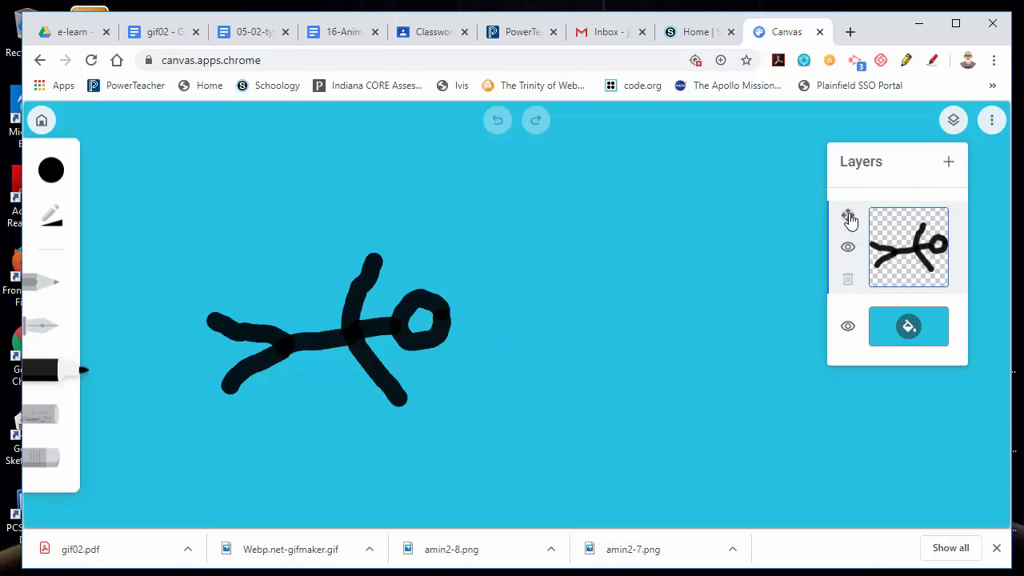
{"action": "left_click", "coordinate": [848, 217]}
{"action": "left_click_drag", "start_coordinate": [386, 336], "coordinate": [456, 337]}
{"action": "left_click_drag", "start_coordinate": [397, 227], "coordinate": [526, 256]}
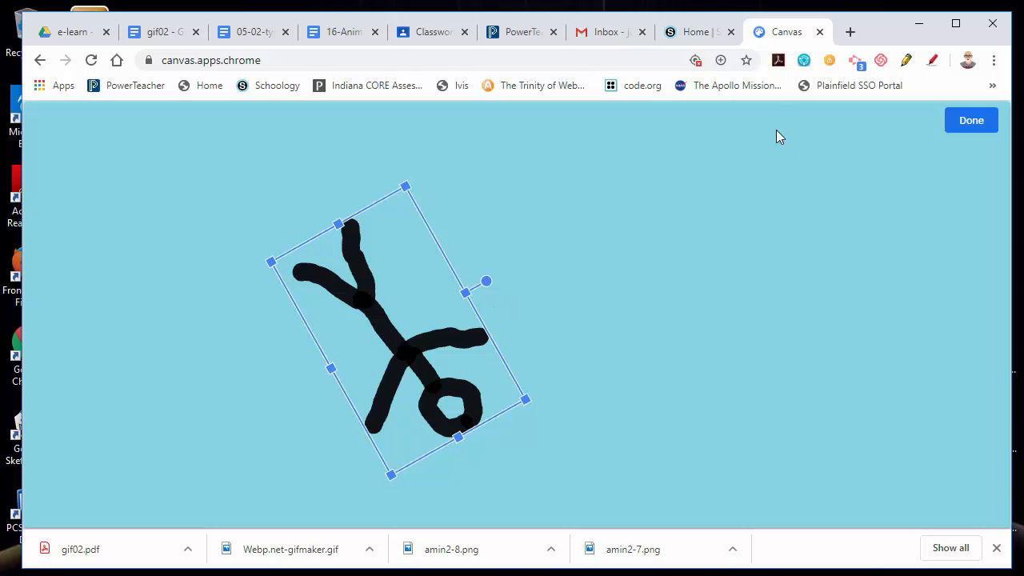
{"action": "left_click", "coordinate": [961, 125]}
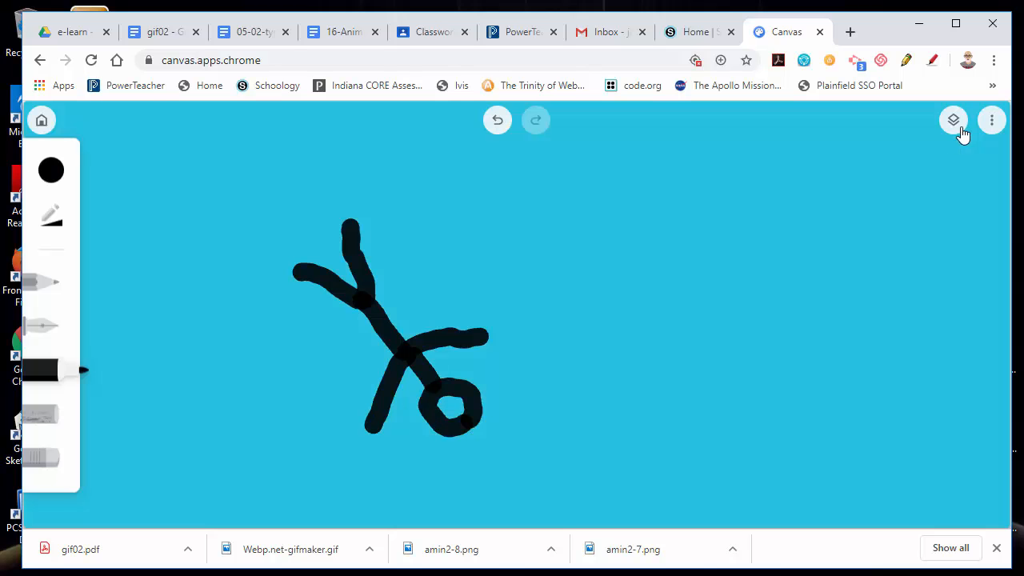
Return to the gallery, duplicate the gif2-4 drawing and rename the copy gif2-5.
{"action": "left_click", "coordinate": [42, 120]}
{"action": "left_click", "coordinate": [213, 330]}
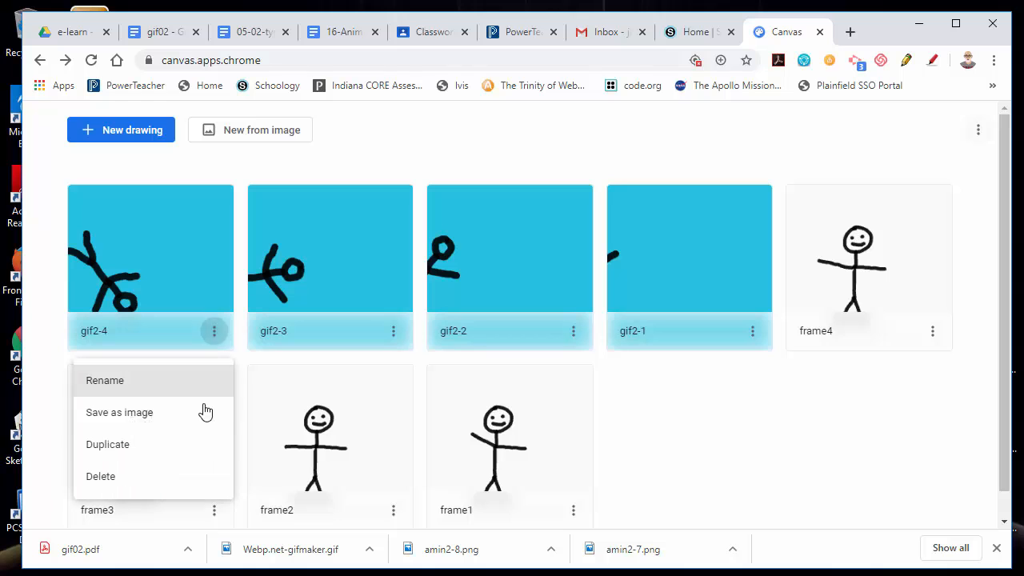
{"action": "left_click", "coordinate": [131, 451]}
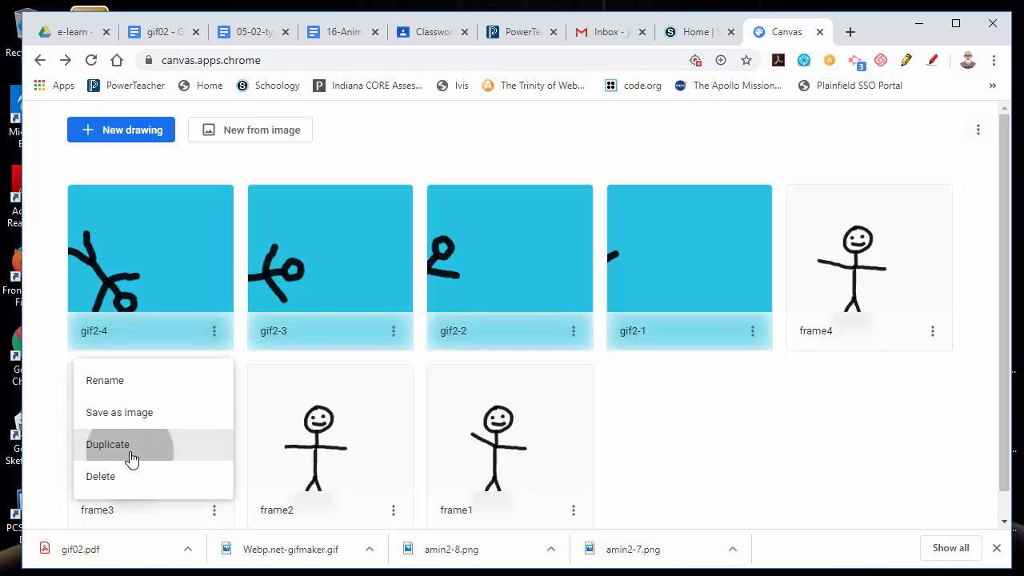
{"action": "left_click", "coordinate": [213, 332]}
{"action": "left_click", "coordinate": [156, 389]}
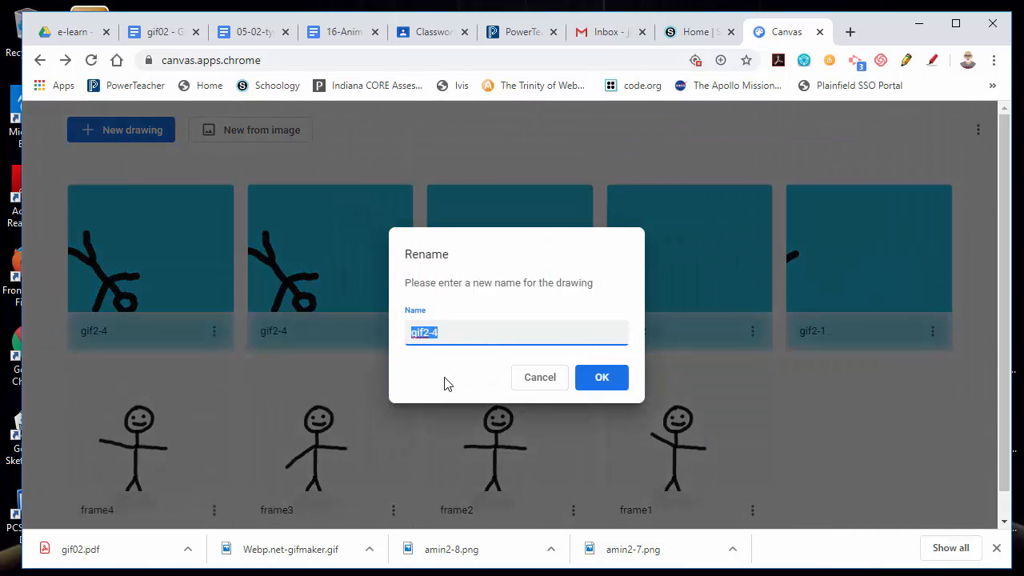
{"action": "left_click", "coordinate": [456, 331]}
{"action": "type", "text": "5"}
{"action": "left_click", "coordinate": [585, 379]}
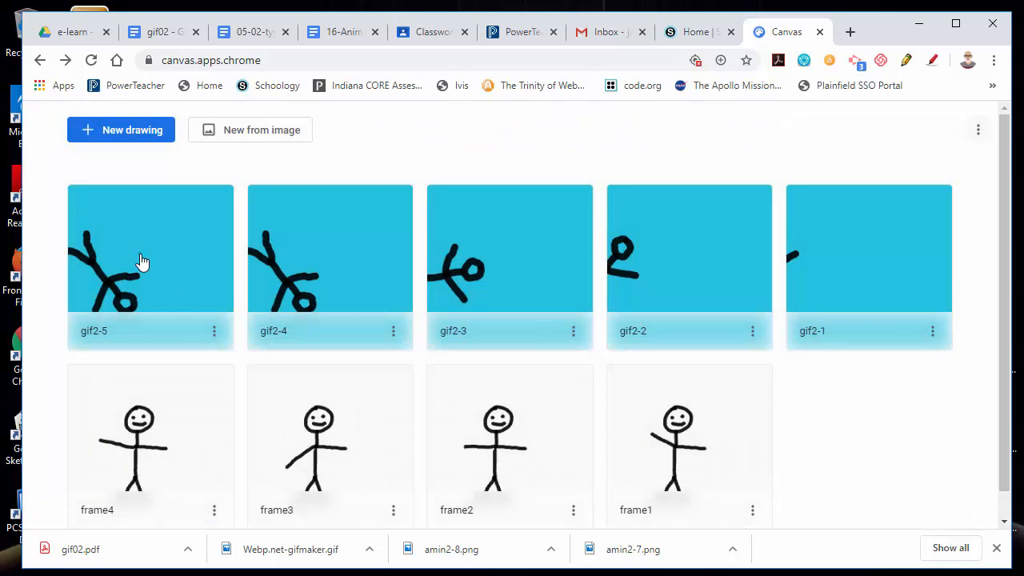
Open gif2-5, select the figure layer's contents, shift the figure right and rotate it further clockwise so it is upside down.
{"action": "left_click", "coordinate": [141, 261]}
{"action": "left_click", "coordinate": [953, 122]}
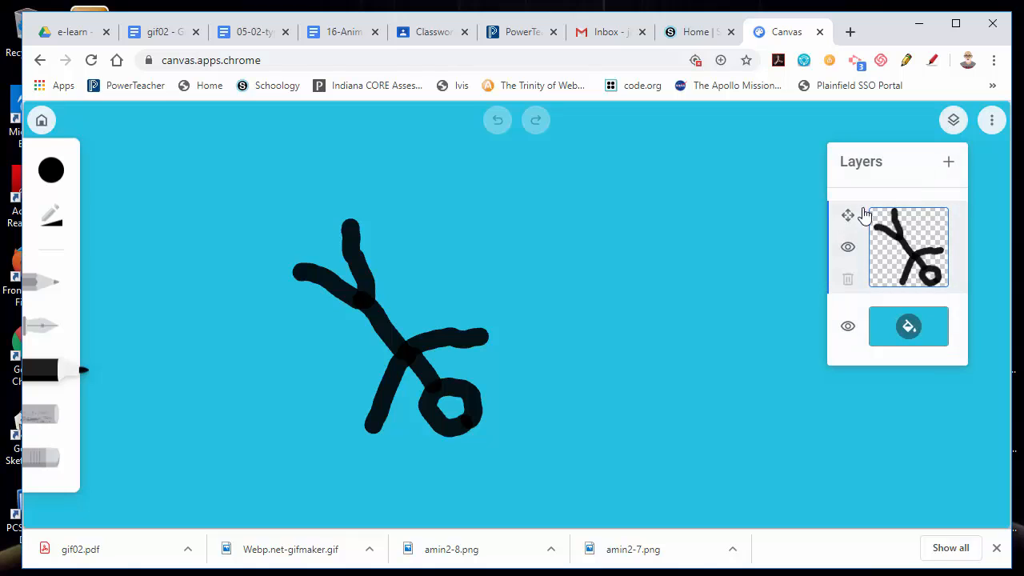
{"action": "left_click", "coordinate": [848, 218]}
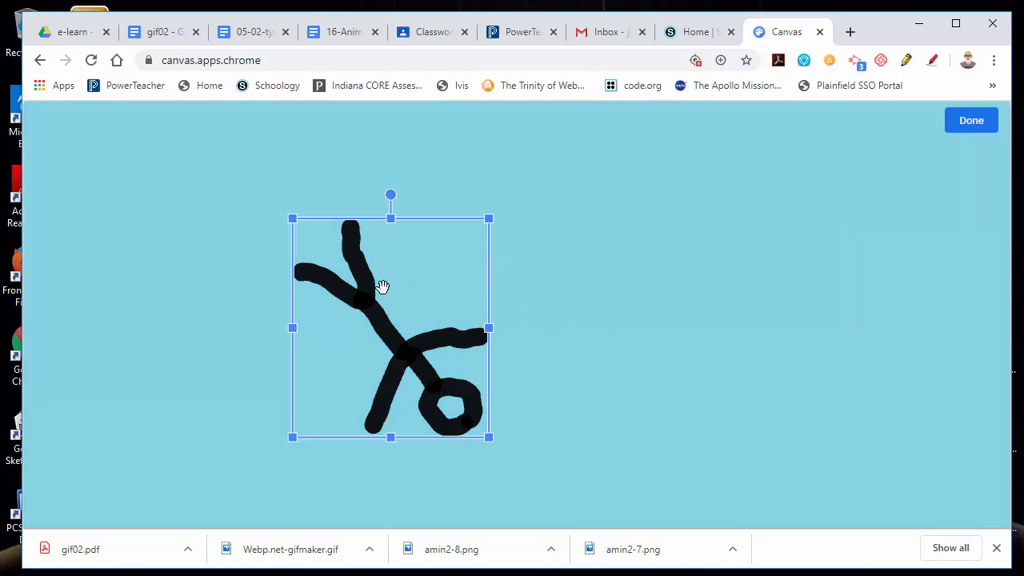
{"action": "left_click_drag", "start_coordinate": [356, 293], "coordinate": [405, 287]}
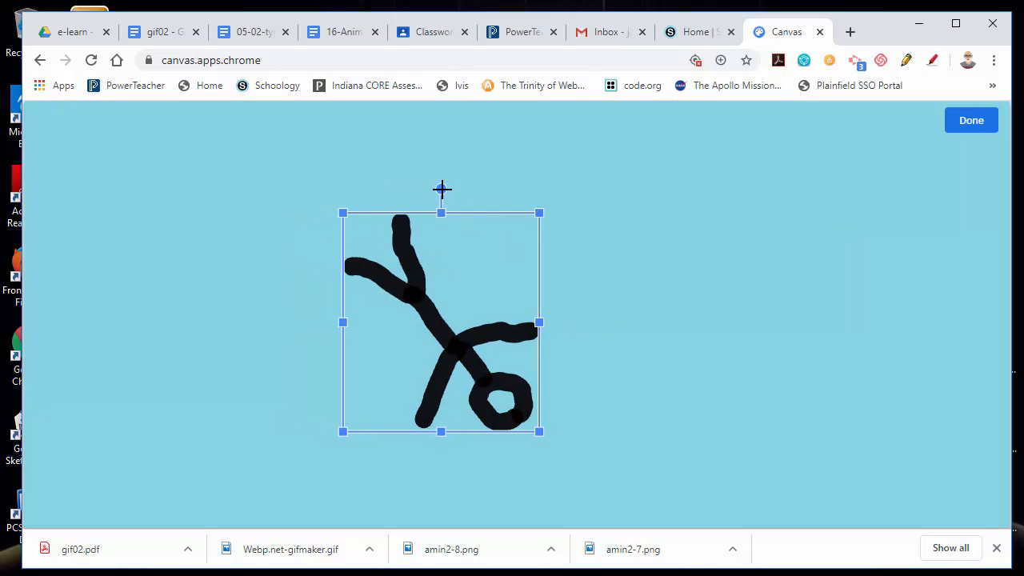
{"action": "mouse_move", "coordinate": [442, 189]}
{"action": "left_mouse_down"}
{"action": "mouse_move", "coordinate": [533, 219]}
{"action": "mouse_move", "coordinate": [572, 245]}
{"action": "left_mouse_up"}
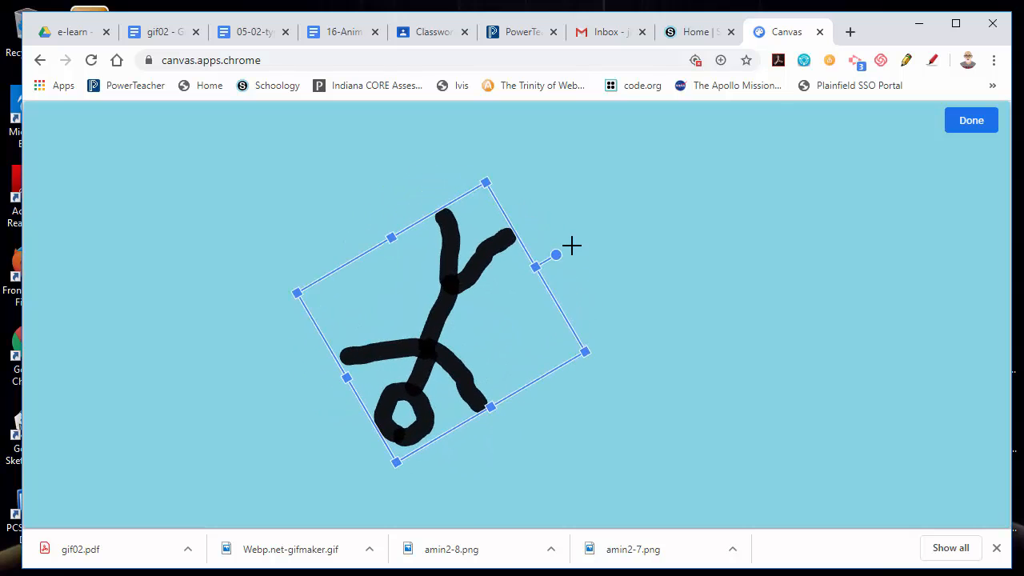
{"action": "left_click", "coordinate": [965, 136]}
Return to the gallery, duplicate the gif2-5 drawing and rename the copy gif2-6.
{"action": "left_click", "coordinate": [42, 120]}
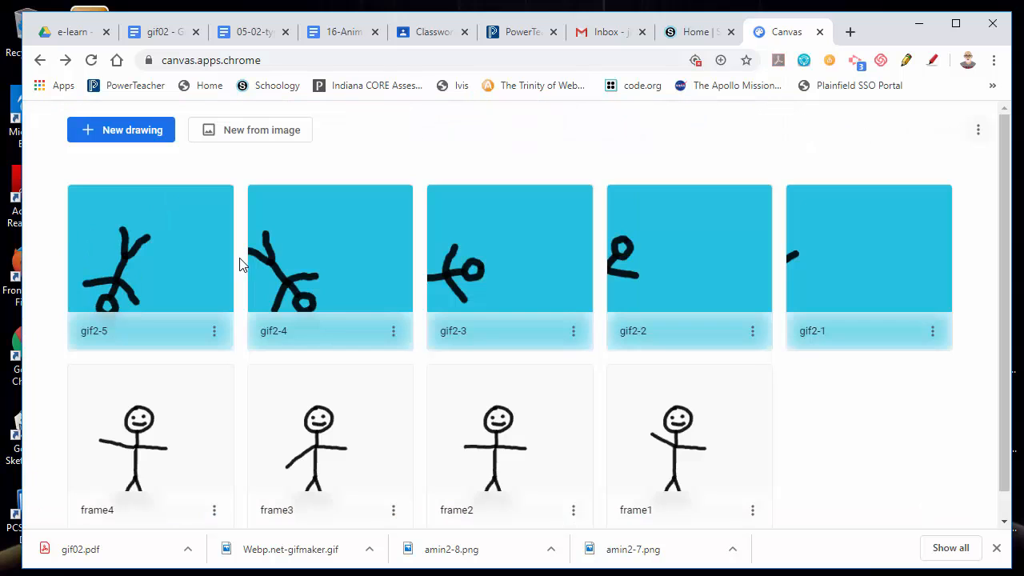
{"action": "left_click", "coordinate": [214, 333]}
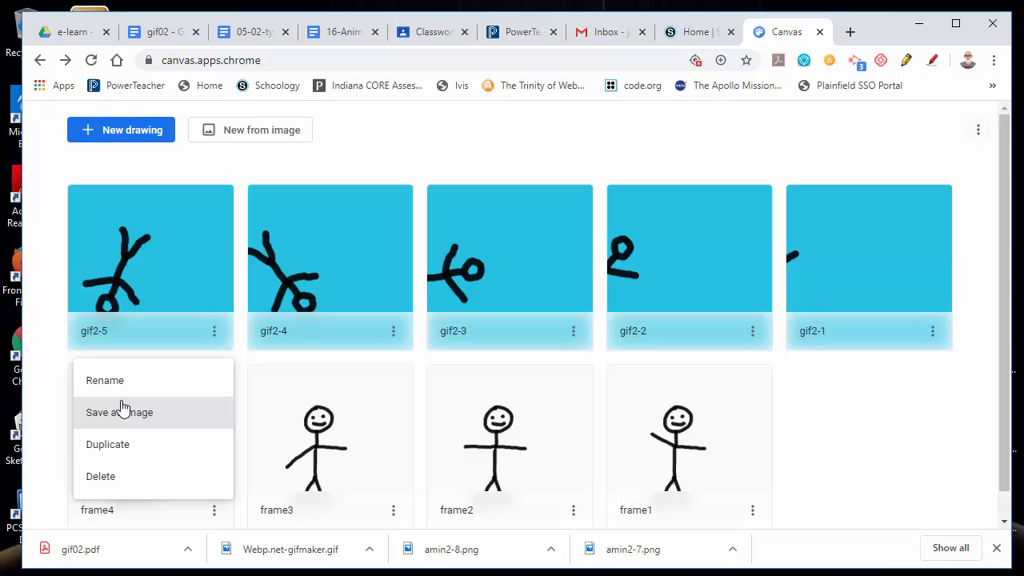
{"action": "left_click", "coordinate": [134, 448]}
{"action": "left_click", "coordinate": [214, 332]}
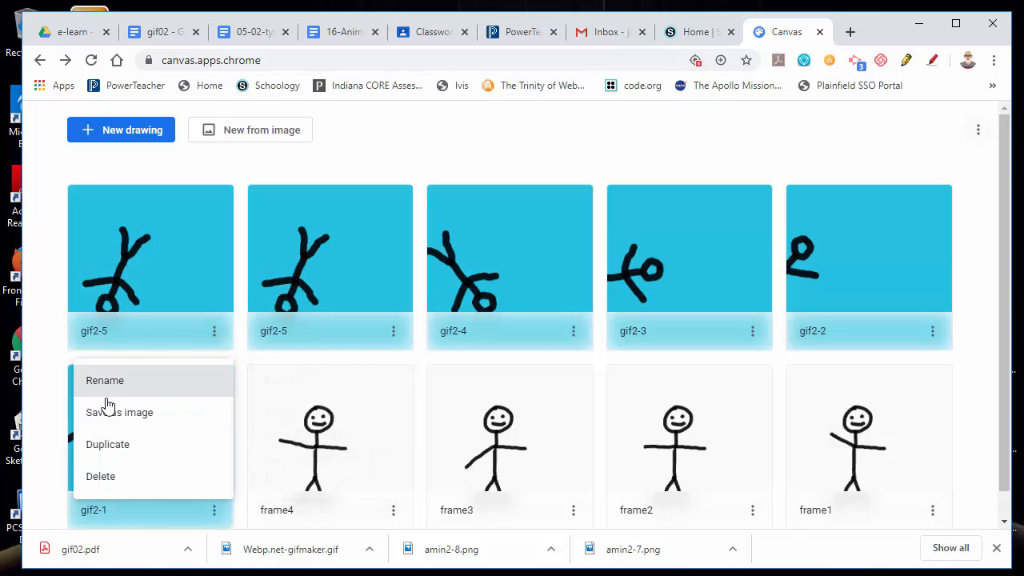
{"action": "left_click", "coordinate": [109, 384]}
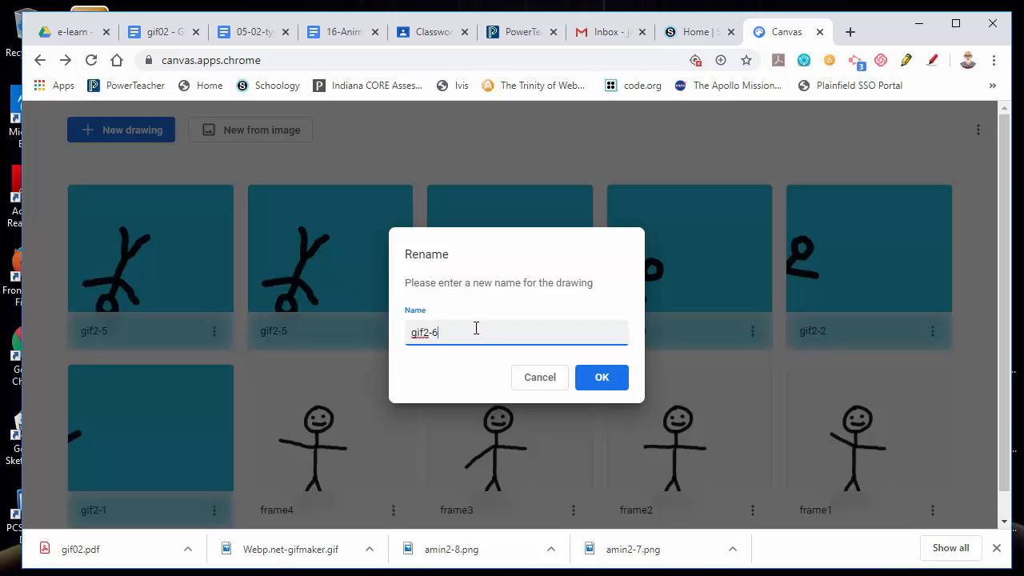
{"action": "left_click", "coordinate": [615, 377]}
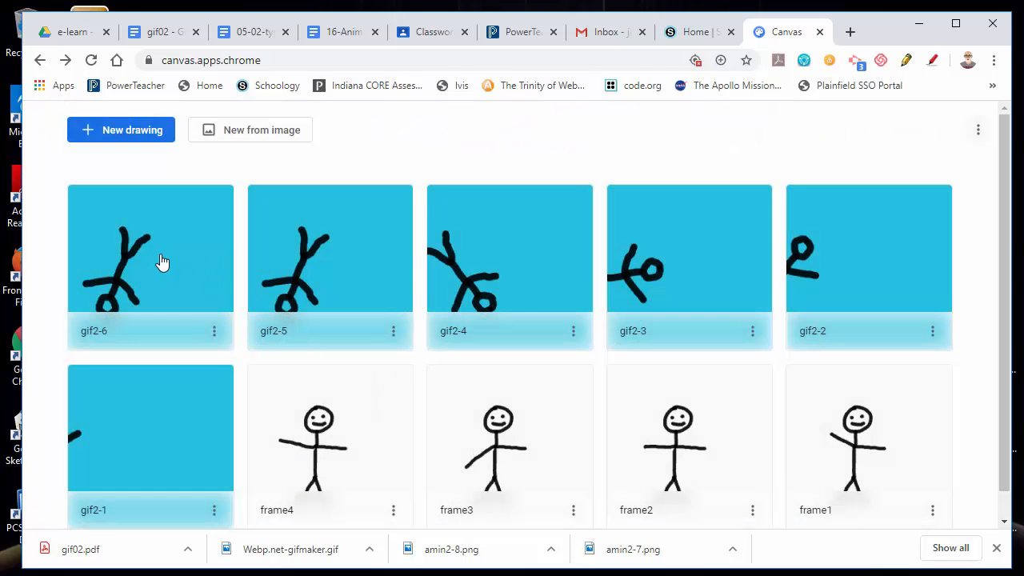
Open gif2-6, select the figure layer's contents, shift the figure right and rotate it further clockwise so it lies on its side.
{"action": "left_click", "coordinate": [160, 258]}
{"action": "left_click", "coordinate": [954, 120]}
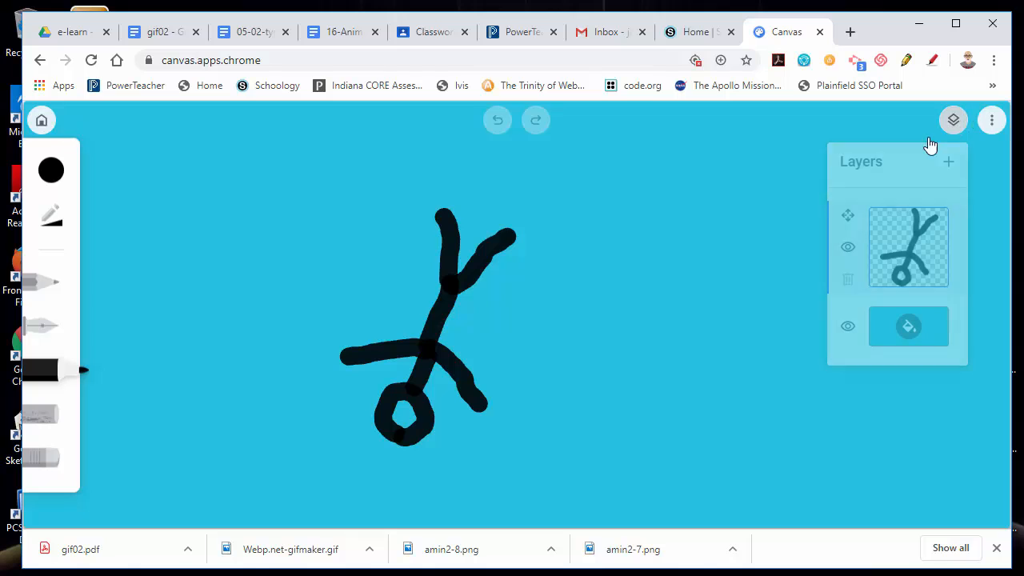
{"action": "left_click", "coordinate": [849, 216]}
{"action": "left_click_drag", "start_coordinate": [446, 322], "coordinate": [512, 318]}
{"action": "left_click_drag", "start_coordinate": [495, 179], "coordinate": [579, 207]}
{"action": "left_click", "coordinate": [970, 122]}
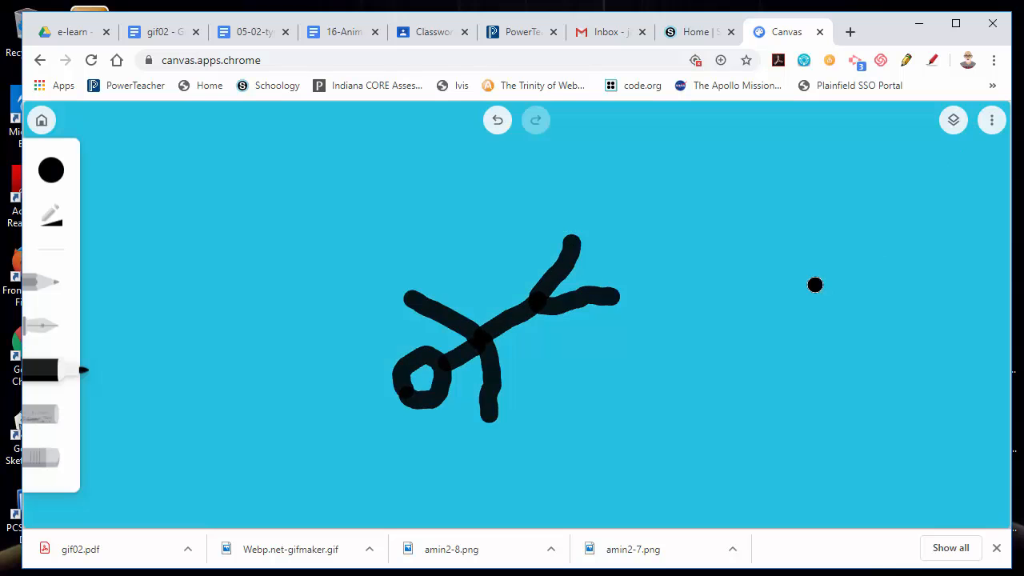
Return to the gallery, duplicate the gif2-6 drawing and rename the copy gif2-7.
{"action": "left_click", "coordinate": [43, 122]}
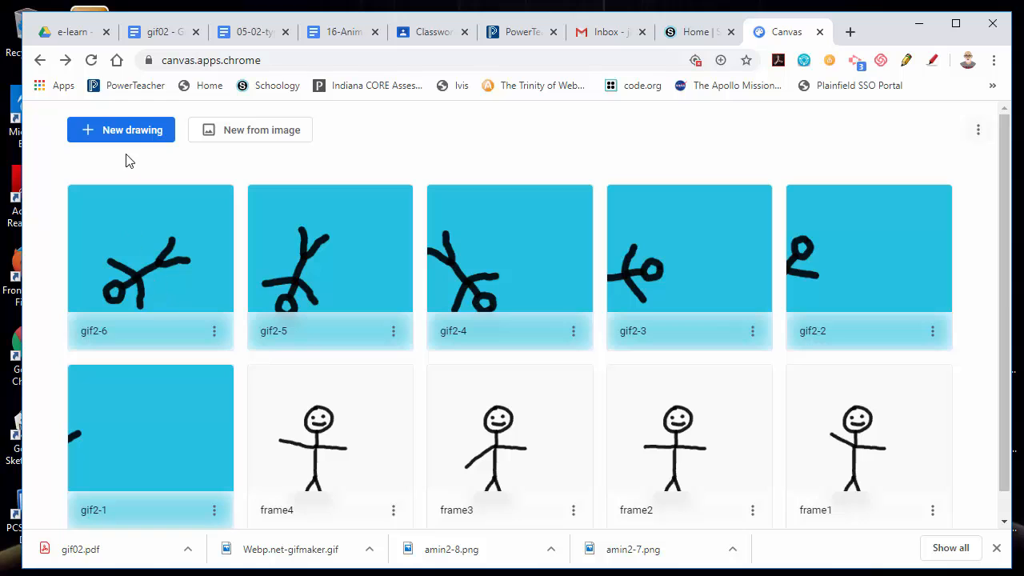
{"action": "left_click", "coordinate": [214, 331]}
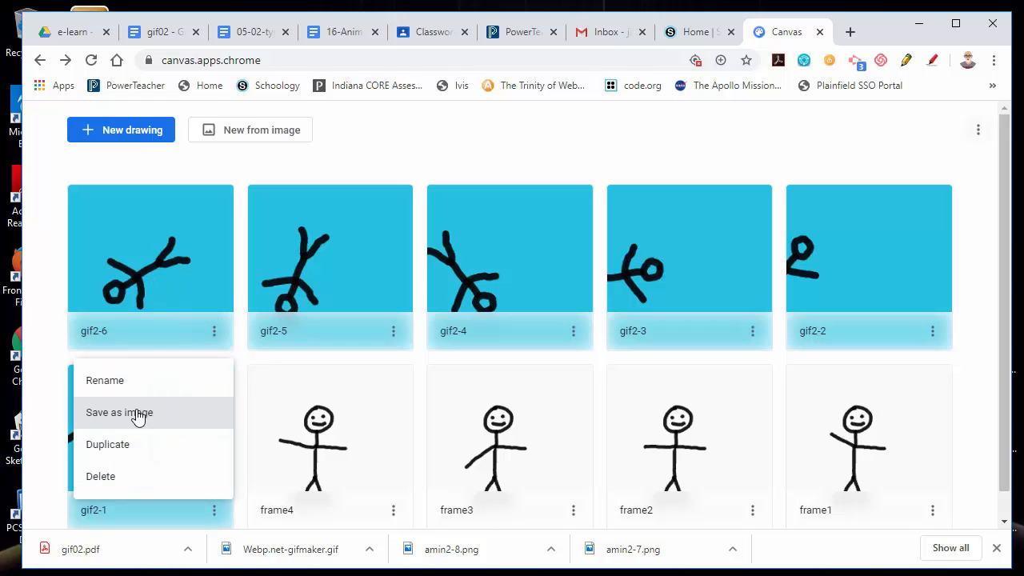
{"action": "left_click", "coordinate": [128, 448]}
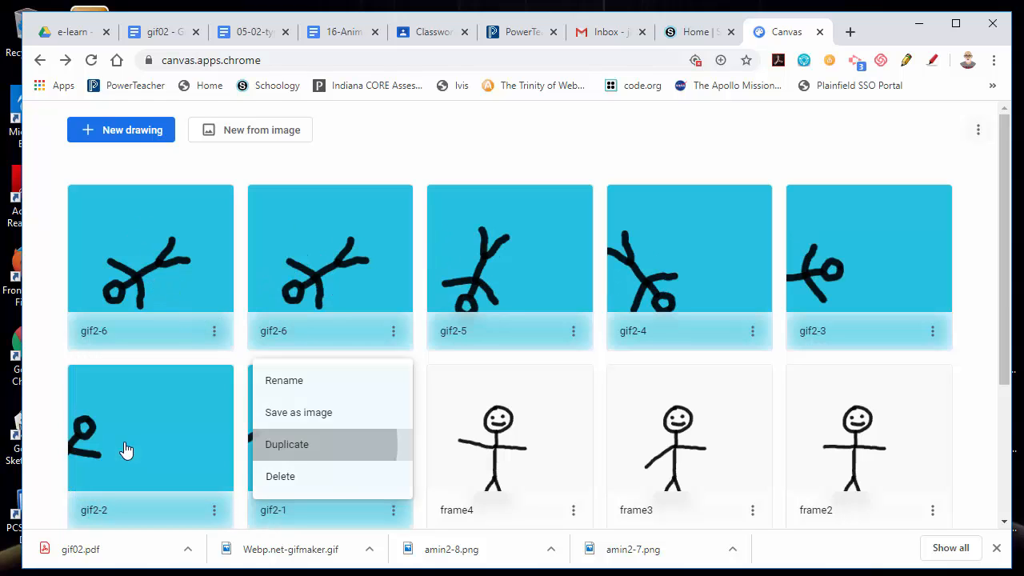
{"action": "left_click", "coordinate": [215, 331]}
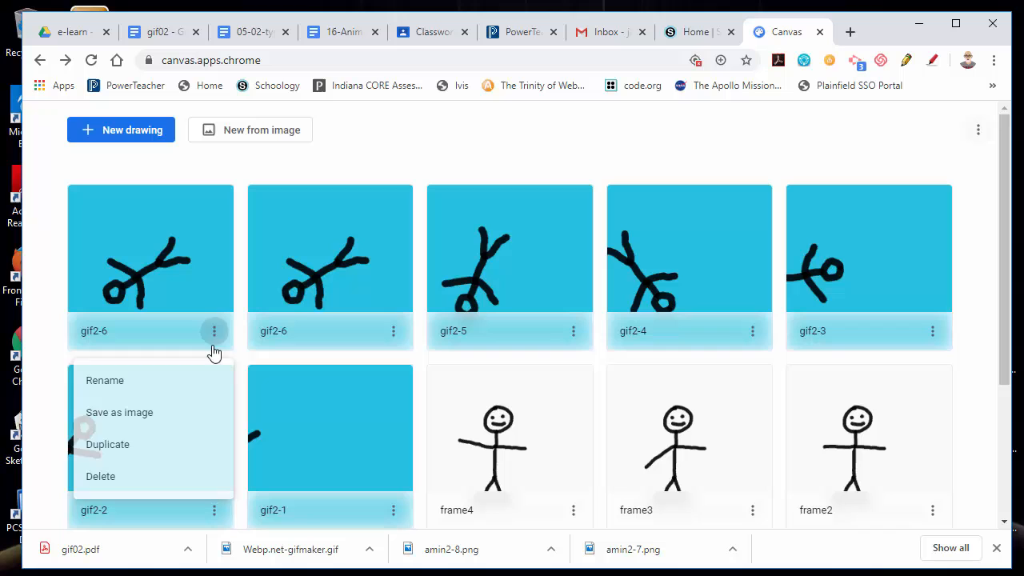
{"action": "left_click", "coordinate": [111, 382]}
{"action": "left_click", "coordinate": [445, 336]}
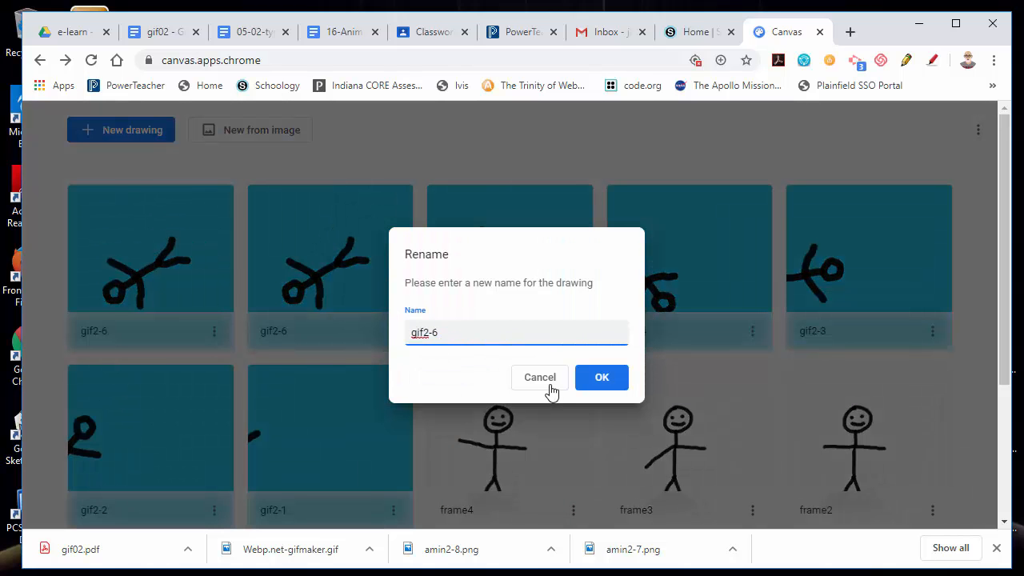
{"action": "left_click", "coordinate": [610, 380]}
Open gif2-7, select the figure layer's contents, shift the figure right and rotate it clockwise so it lies head-left.
{"action": "left_click", "coordinate": [146, 266]}
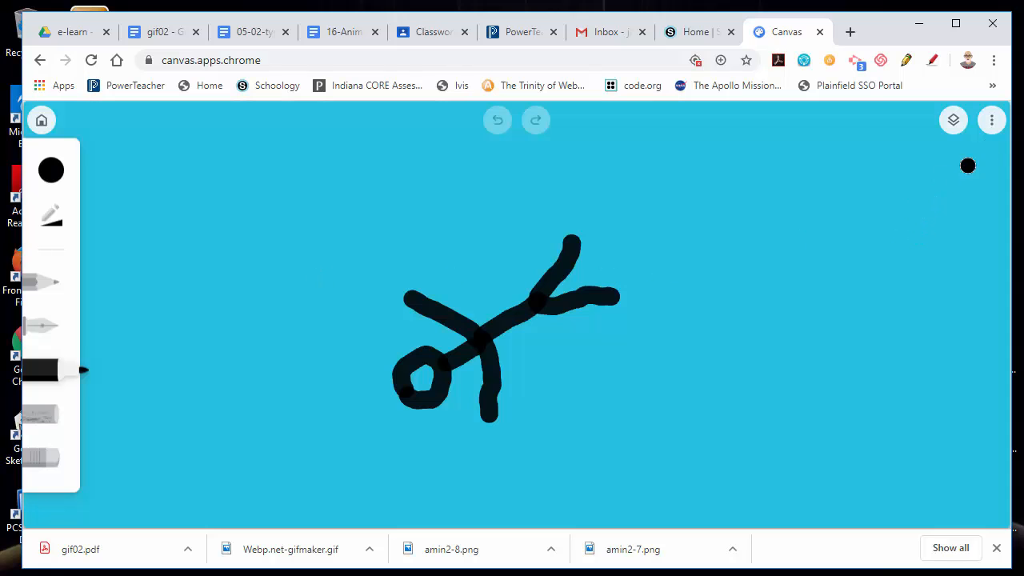
{"action": "left_click", "coordinate": [952, 122]}
{"action": "left_click", "coordinate": [848, 216]}
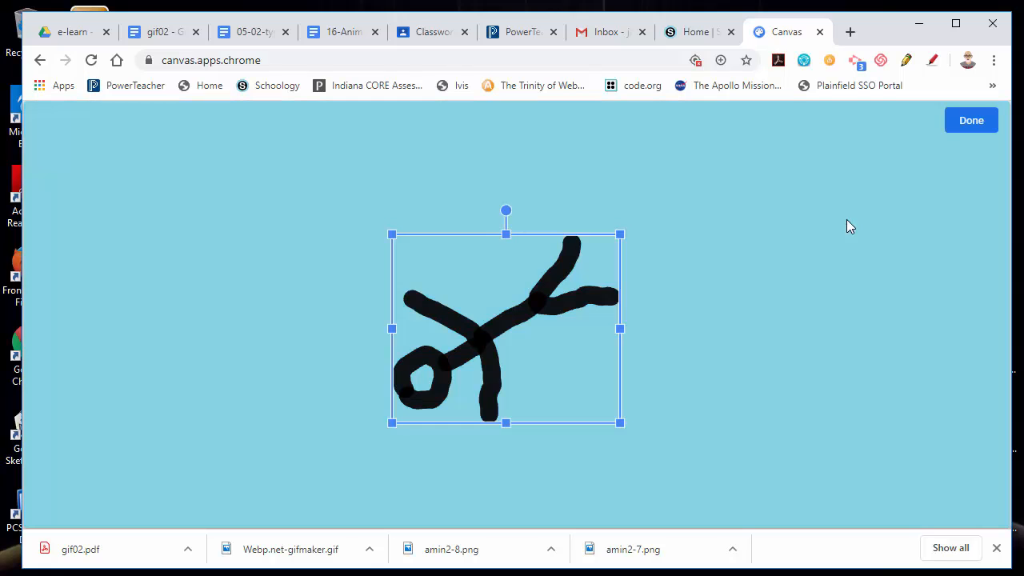
{"action": "mouse_move", "coordinate": [568, 296]}
{"action": "left_mouse_down"}
{"action": "mouse_move", "coordinate": [551, 299]}
{"action": "mouse_move", "coordinate": [575, 302]}
{"action": "left_mouse_up"}
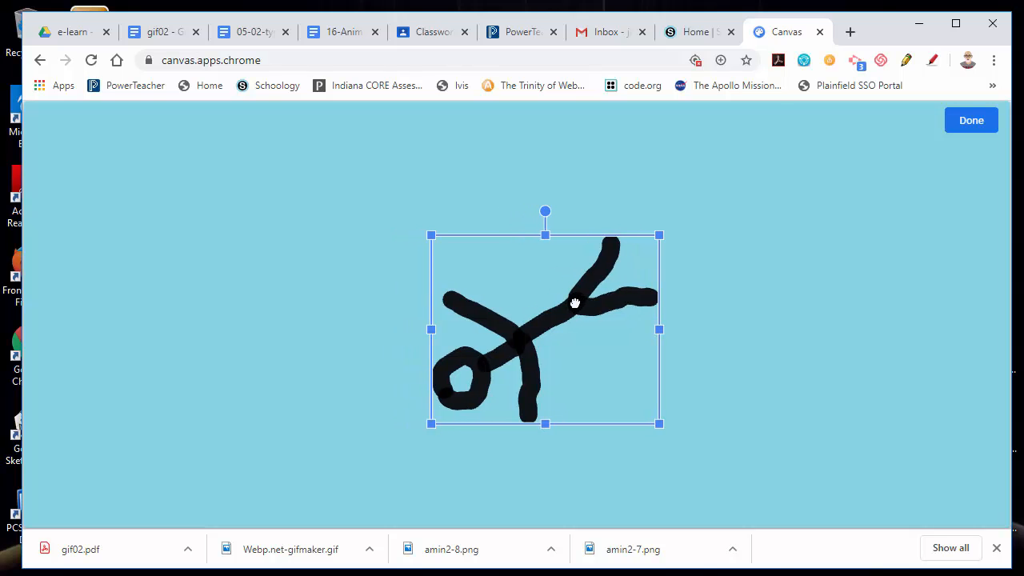
{"action": "mouse_move", "coordinate": [547, 211]}
{"action": "left_mouse_down"}
{"action": "mouse_move", "coordinate": [571, 211]}
{"action": "mouse_move", "coordinate": [636, 243]}
{"action": "left_mouse_up"}
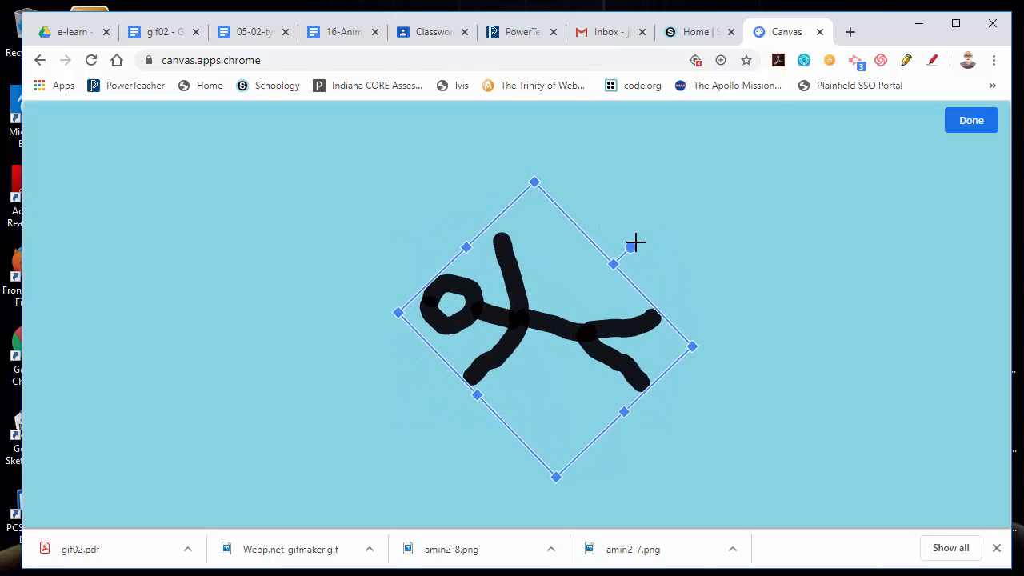
{"action": "left_click", "coordinate": [973, 130]}
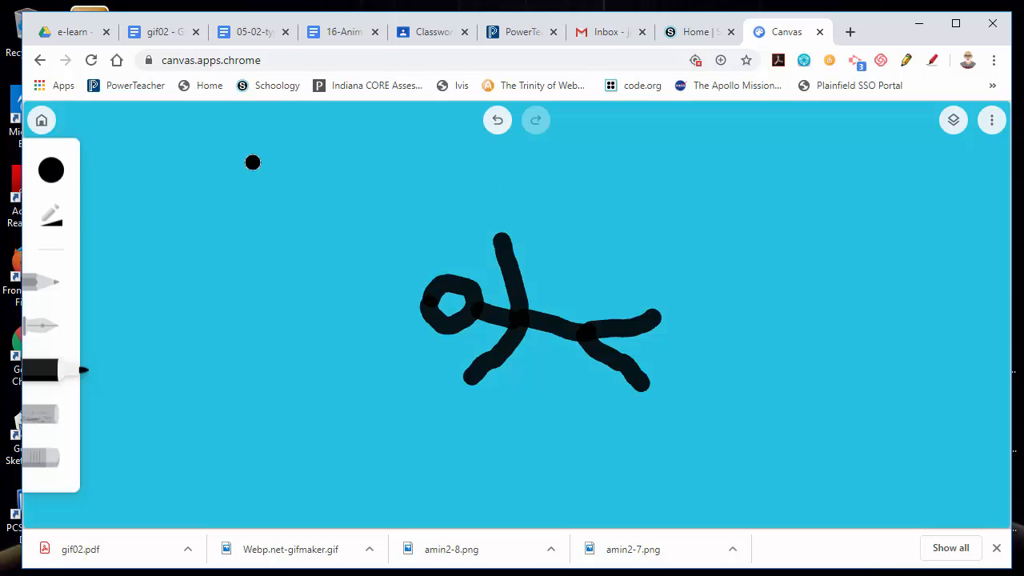
Return to the gallery, duplicate the gif2-7 drawing and rename the copy gif2-8.
{"action": "left_click", "coordinate": [34, 129]}
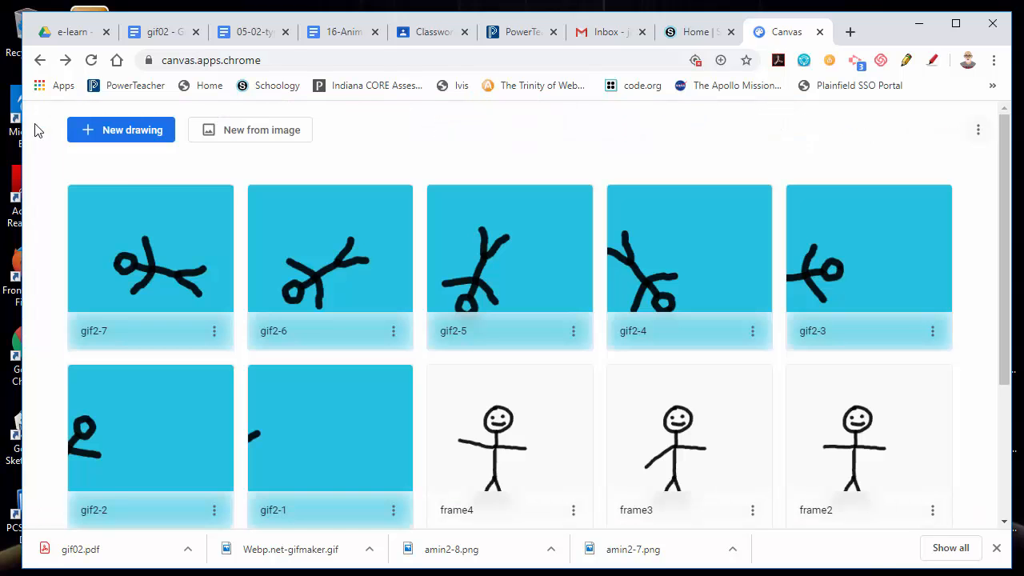
{"action": "left_click", "coordinate": [213, 331]}
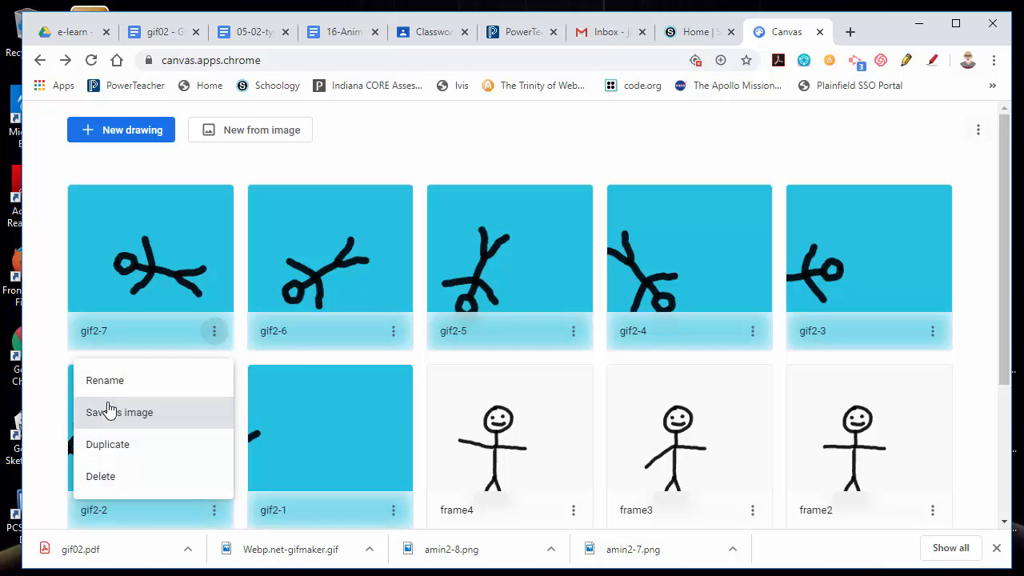
{"action": "left_click", "coordinate": [112, 462]}
{"action": "left_click", "coordinate": [213, 332]}
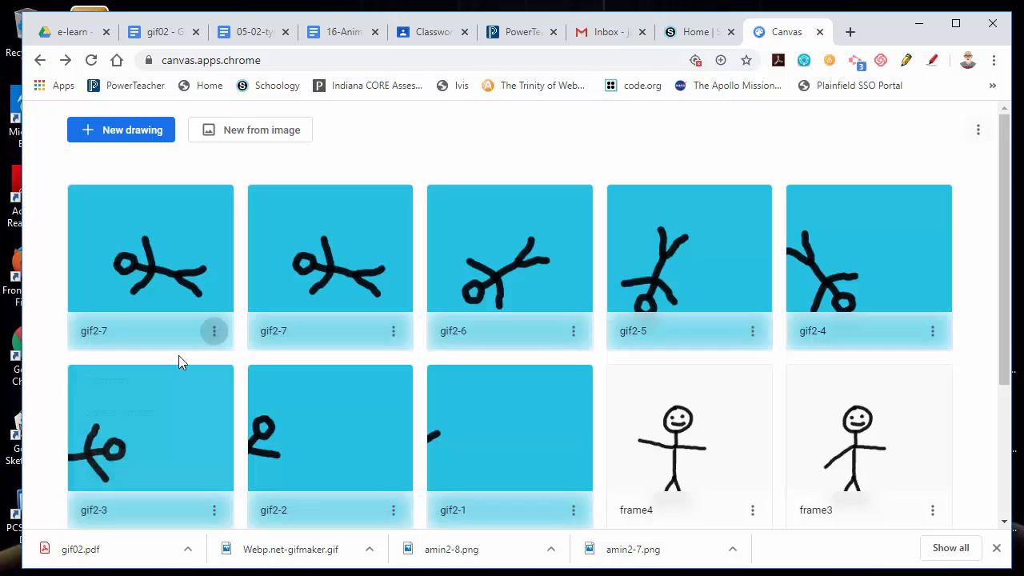
{"action": "left_click", "coordinate": [128, 383]}
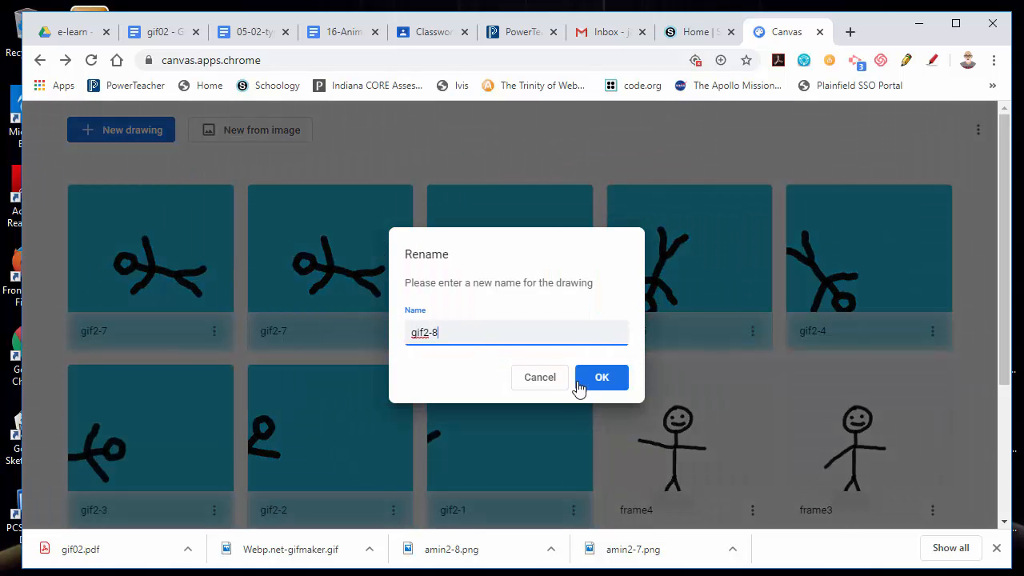
{"action": "left_click", "coordinate": [609, 384]}
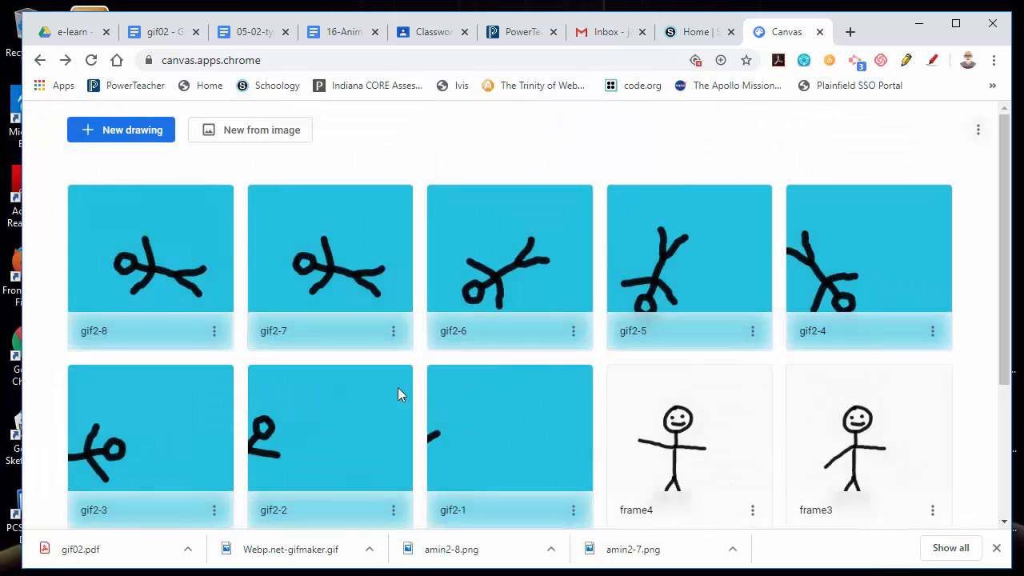
Open gif2-8, select the figure layer's contents, rotate the figure upright and shift it right.
{"action": "left_click", "coordinate": [160, 285]}
{"action": "left_click", "coordinate": [952, 128]}
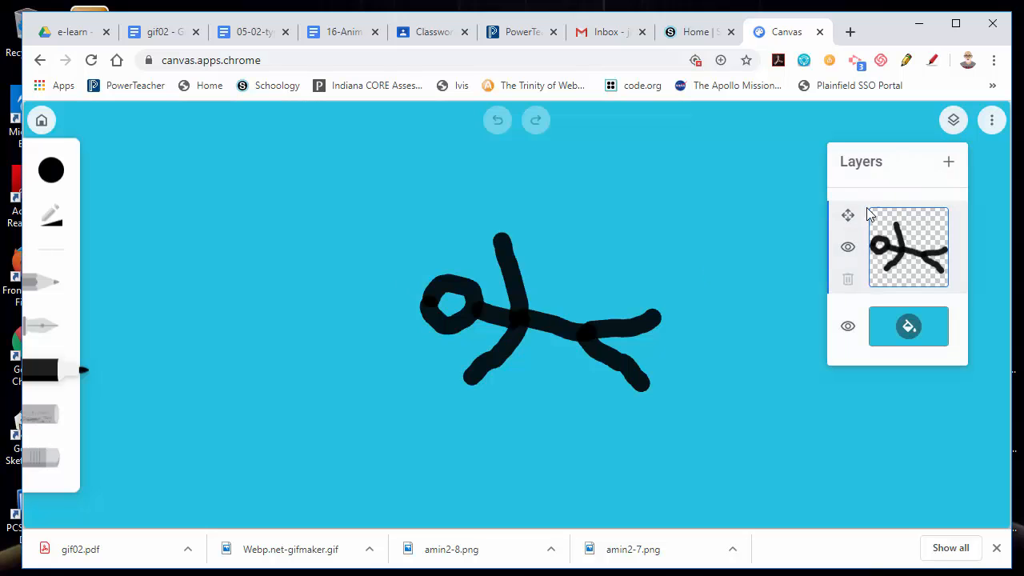
{"action": "left_click", "coordinate": [849, 215]}
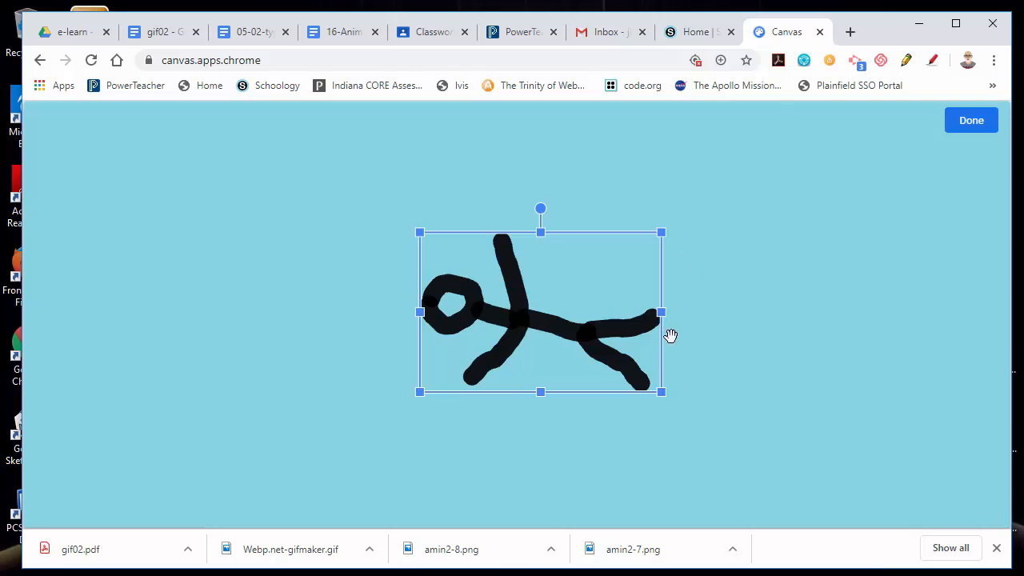
{"action": "left_click_drag", "start_coordinate": [616, 327], "coordinate": [640, 324]}
{"action": "left_click_drag", "start_coordinate": [575, 206], "coordinate": [782, 266]}
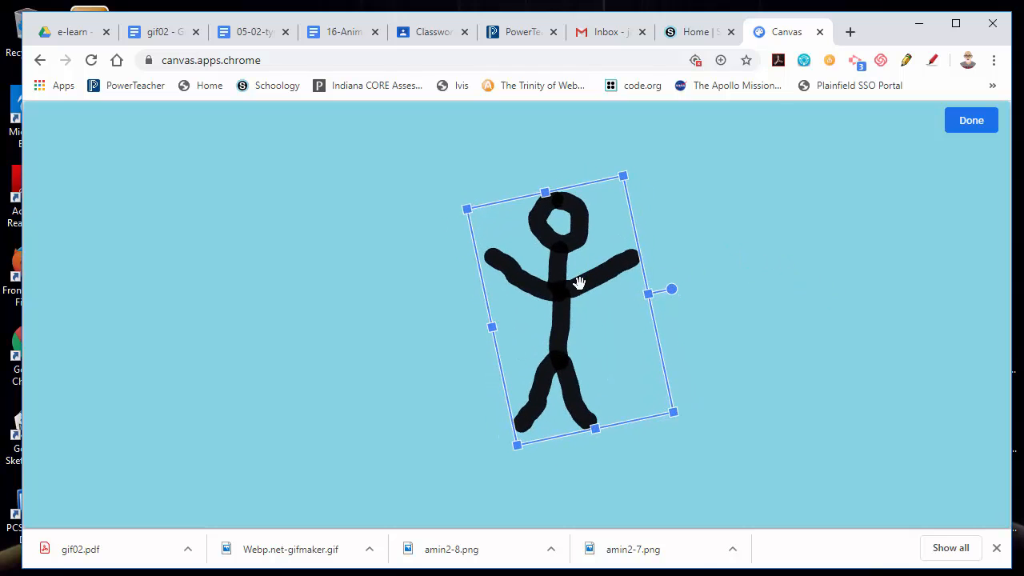
{"action": "left_click_drag", "start_coordinate": [580, 283], "coordinate": [609, 288]}
{"action": "left_click", "coordinate": [978, 128]}
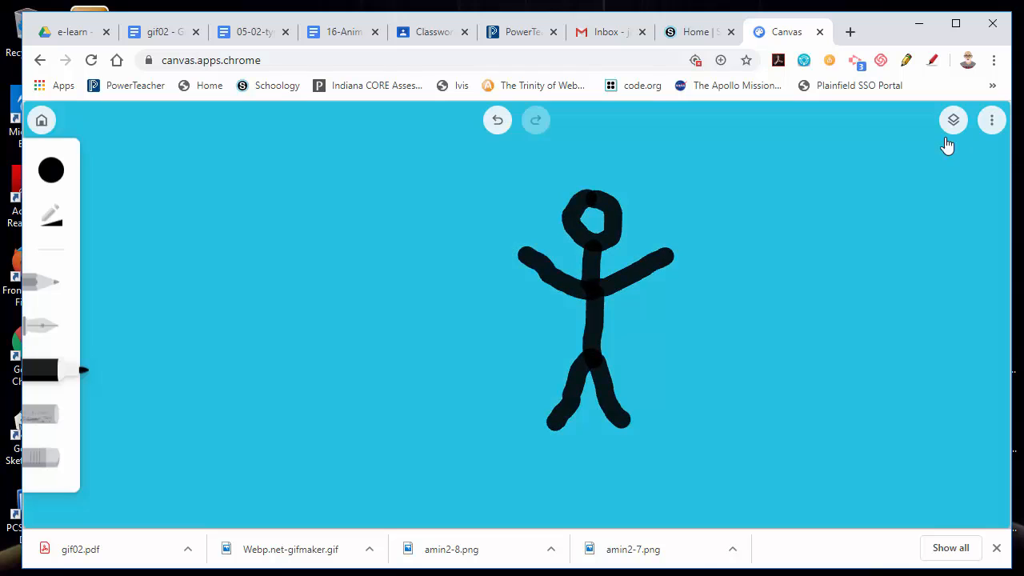
Return to the gallery and save gif2-1, gif2-2 and gif2-3 as images.
{"action": "left_click", "coordinate": [44, 123]}
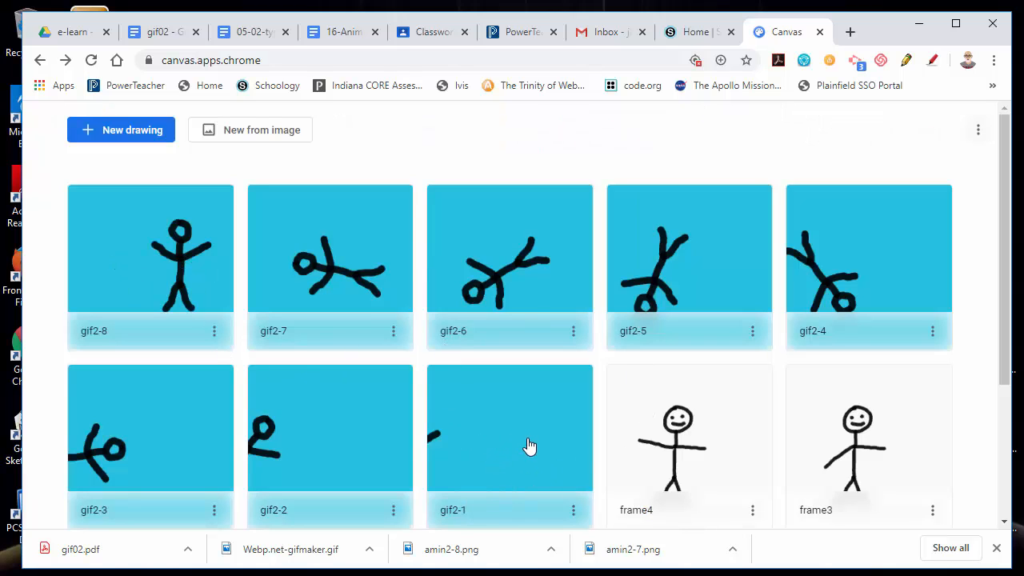
{"action": "scroll", "coordinate": [612, 434], "scroll_direction": "down", "scroll_amount": 1}
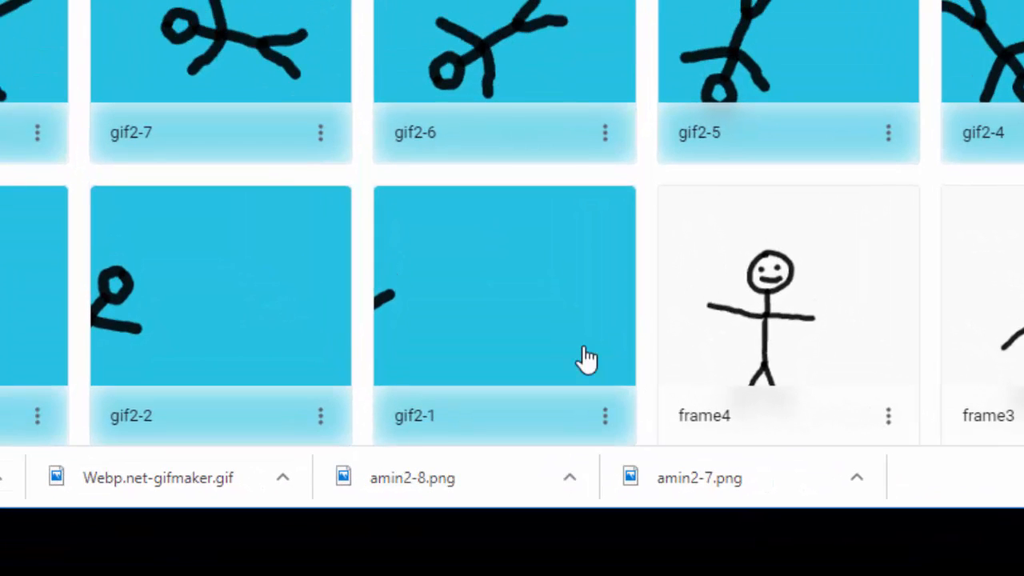
{"action": "scroll", "coordinate": [587, 360], "scroll_direction": "down", "scroll_amount": 1}
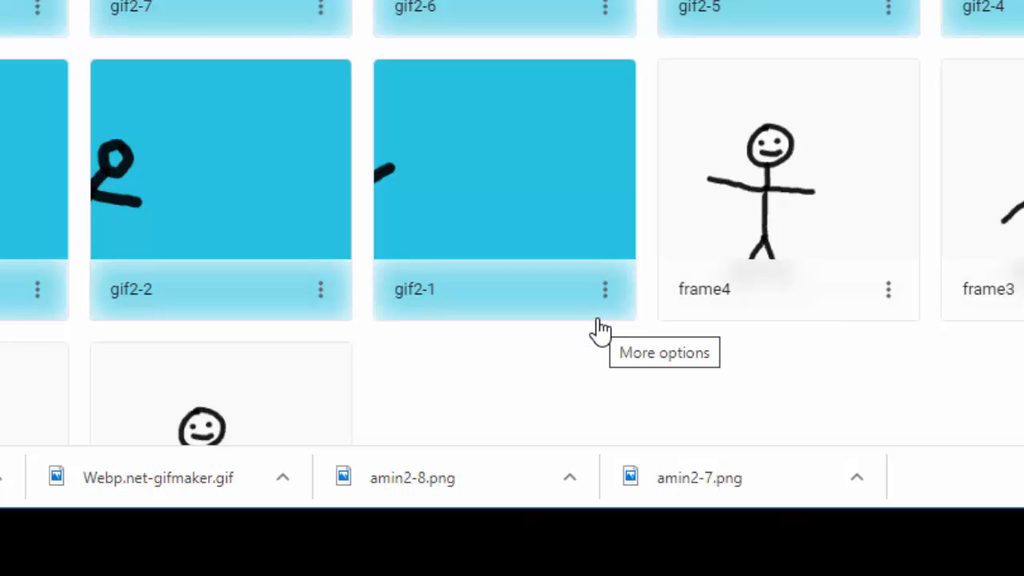
{"action": "left_click", "coordinate": [603, 293]}
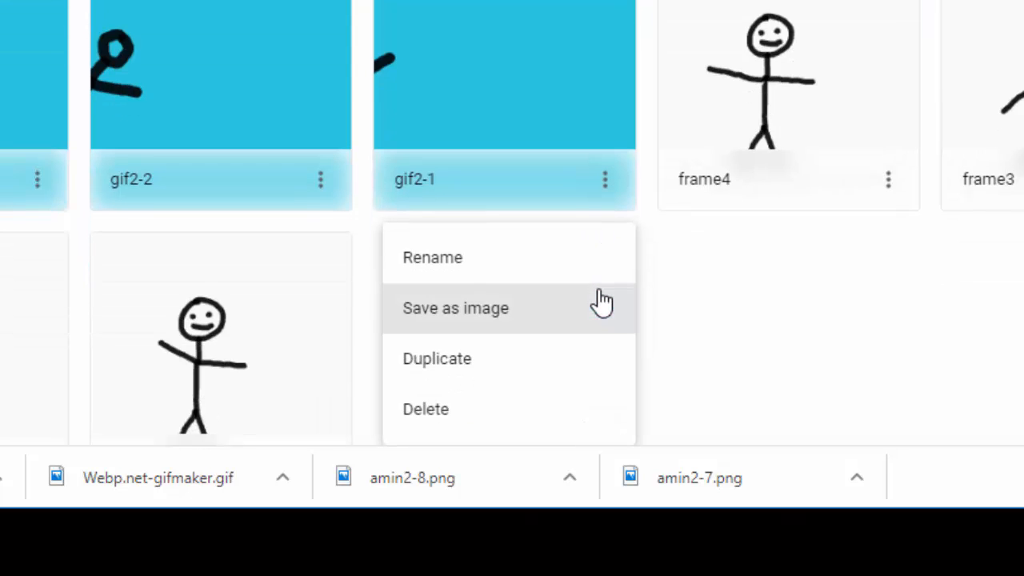
{"action": "left_click", "coordinate": [549, 322]}
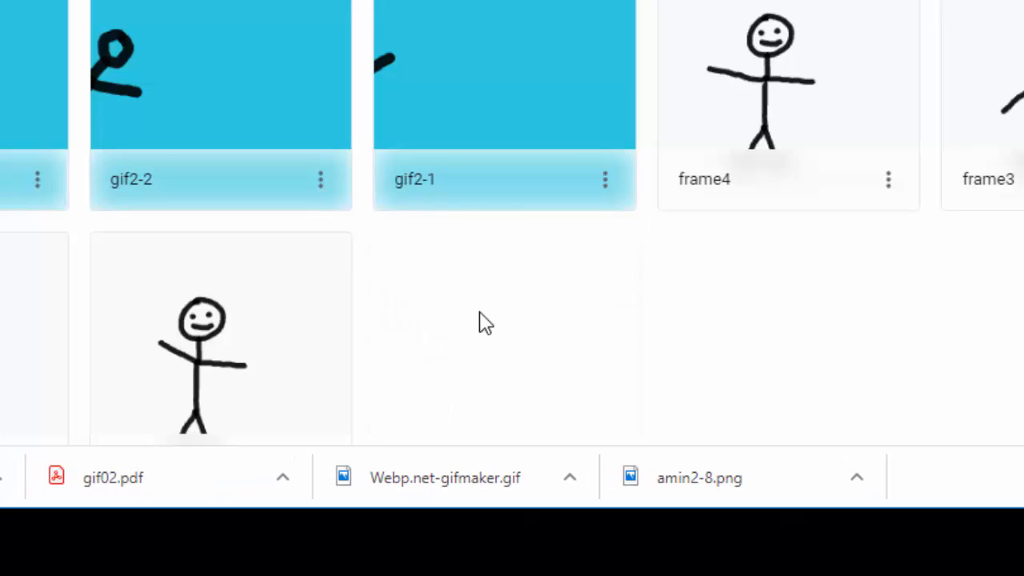
{"action": "left_click", "coordinate": [318, 183]}
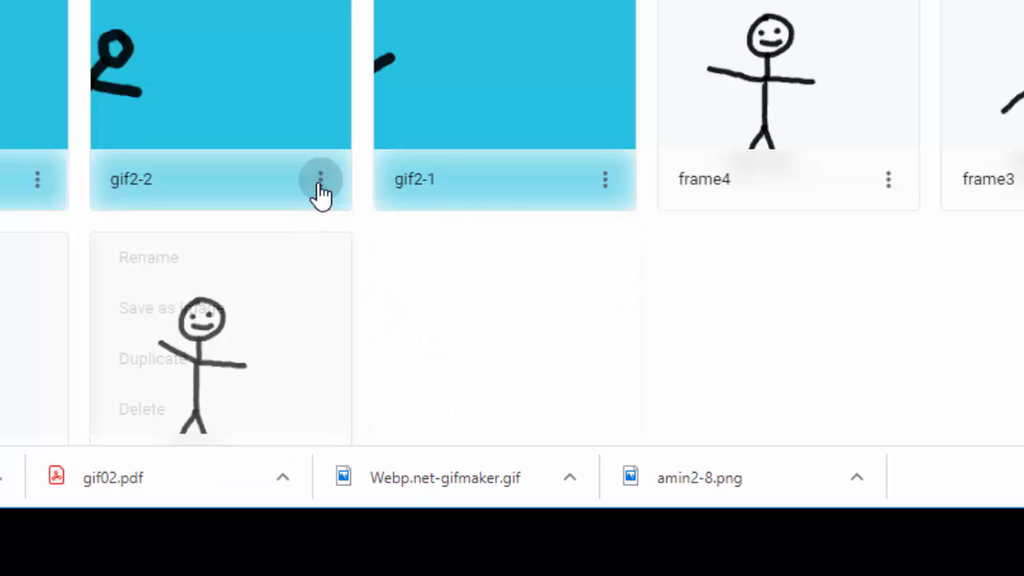
{"action": "left_click", "coordinate": [171, 312]}
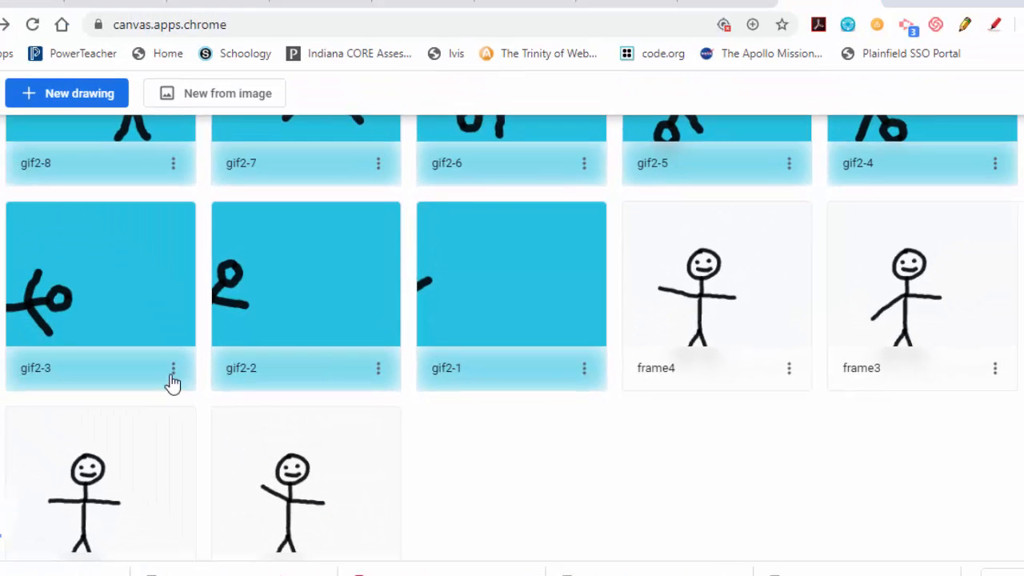
{"action": "left_click", "coordinate": [170, 372]}
{"action": "left_click", "coordinate": [72, 473]}
Save gif2-4, gif2-5, gif2-6, gif2-7 and gif2-8 as images.
{"action": "left_click", "coordinate": [996, 163]}
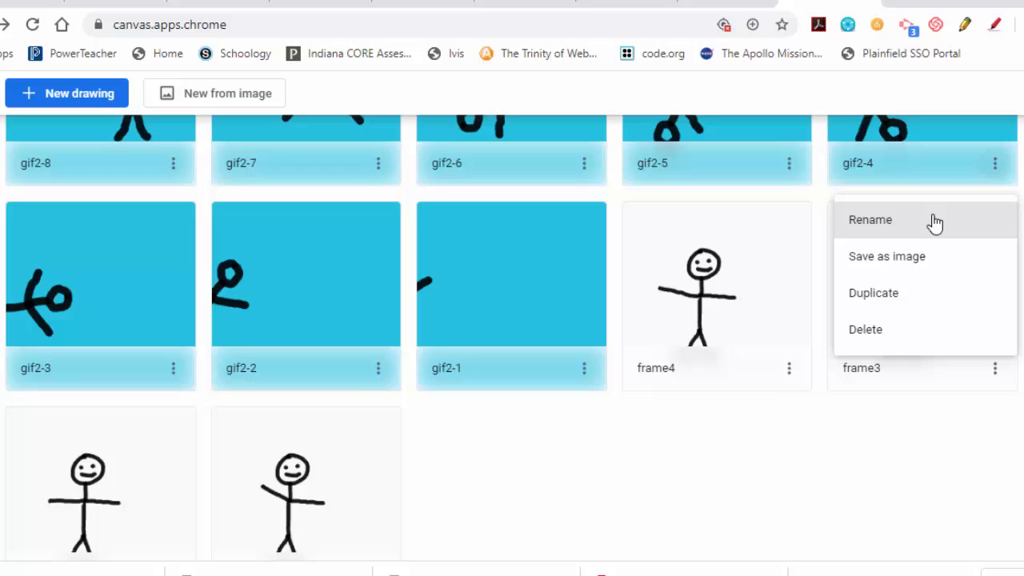
{"action": "left_click", "coordinate": [898, 259]}
{"action": "left_click", "coordinate": [789, 163]}
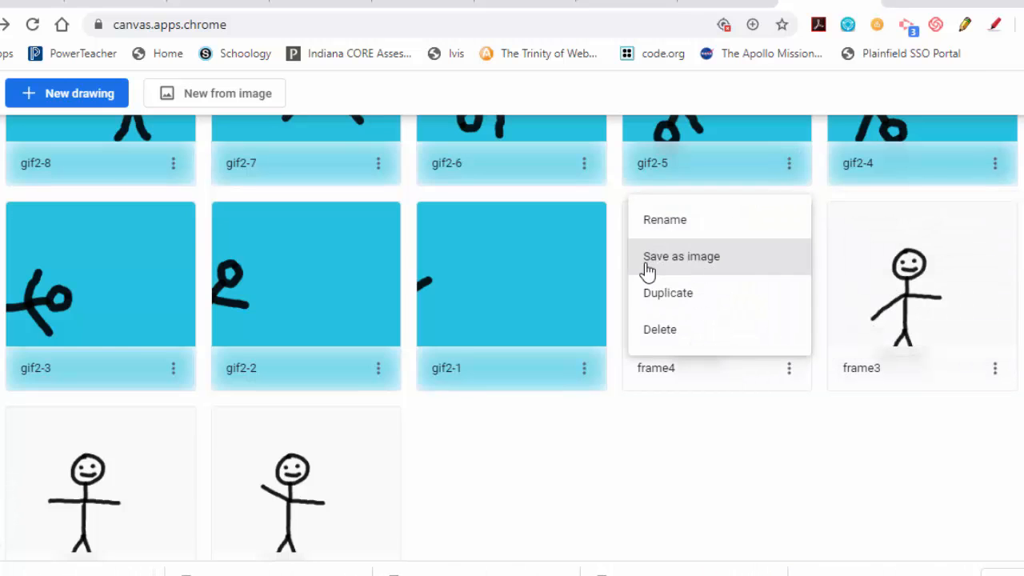
{"action": "left_click", "coordinate": [644, 262]}
{"action": "left_click", "coordinate": [584, 163]}
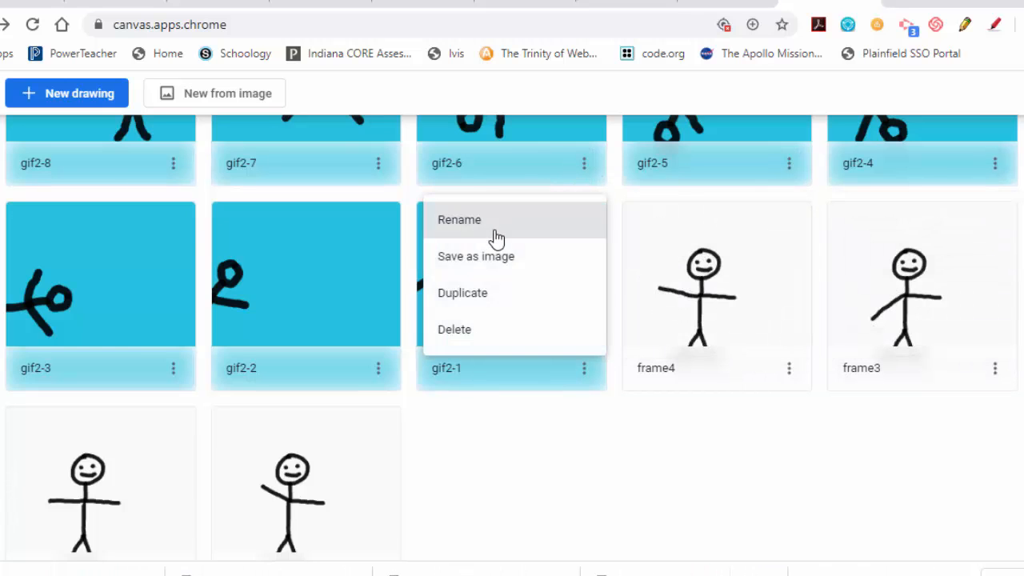
{"action": "left_click", "coordinate": [474, 263]}
{"action": "left_click", "coordinate": [378, 163]}
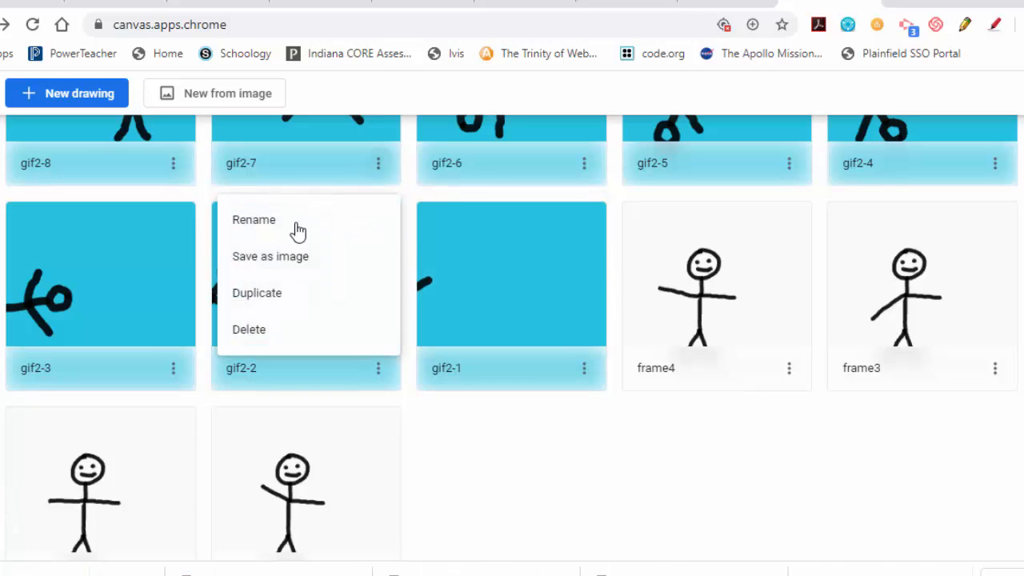
{"action": "left_click", "coordinate": [269, 259]}
{"action": "left_click", "coordinate": [173, 165]}
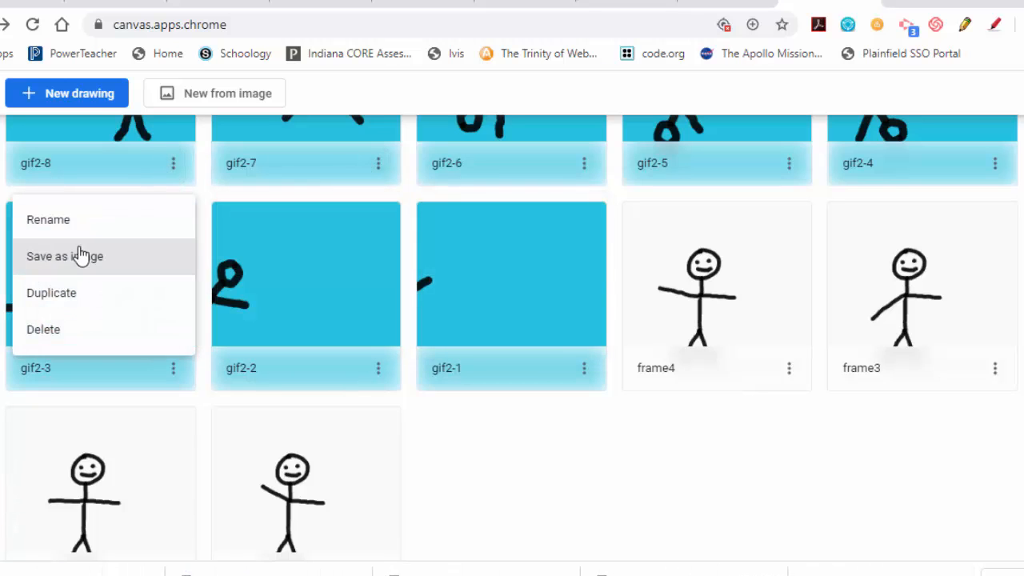
{"action": "left_click", "coordinate": [71, 267]}
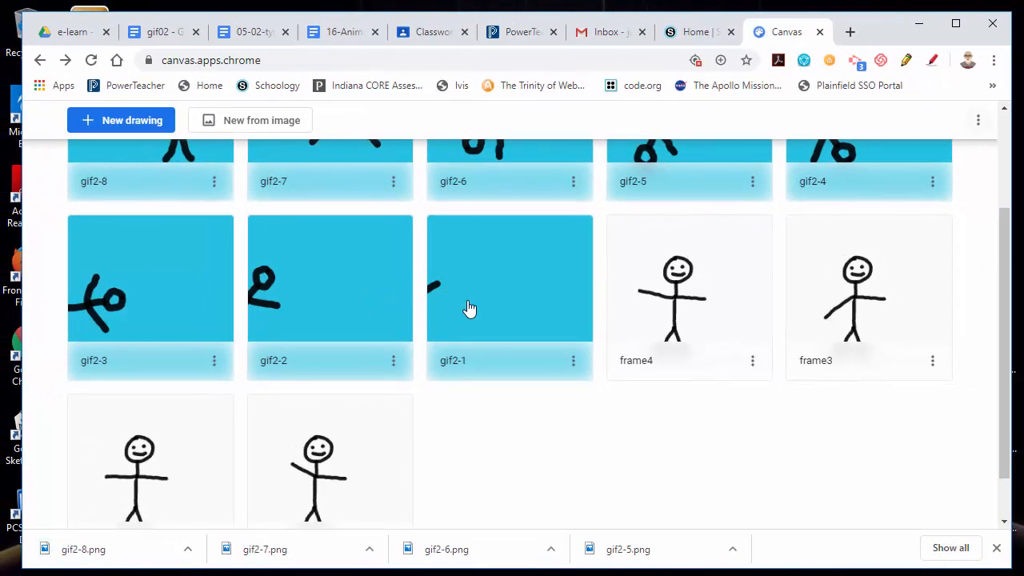
Open a new browser tab and search for gifmaker.me.
{"action": "scroll", "coordinate": [469, 316], "scroll_direction": "up", "scroll_amount": 2}
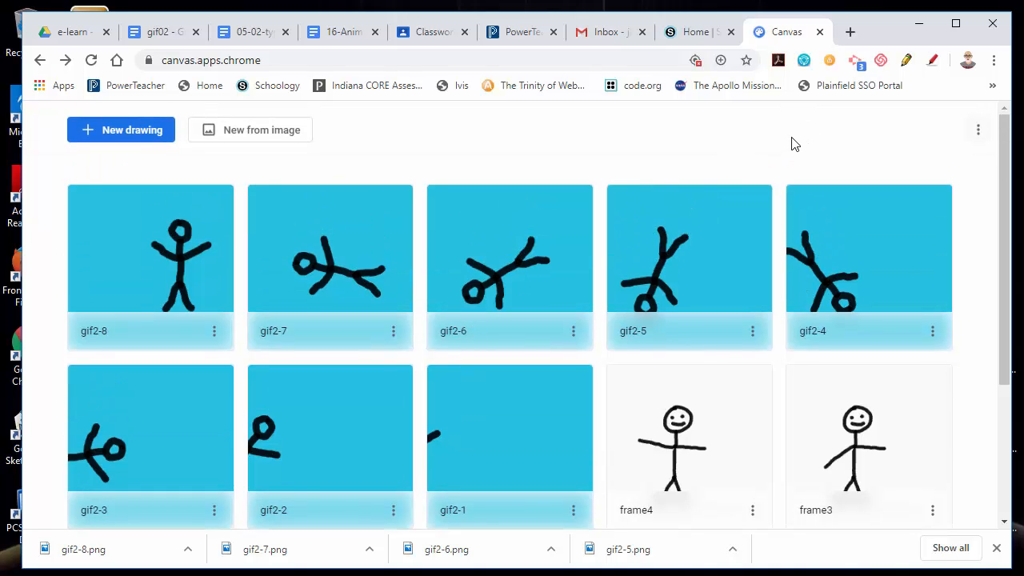
{"action": "left_click", "coordinate": [851, 32]}
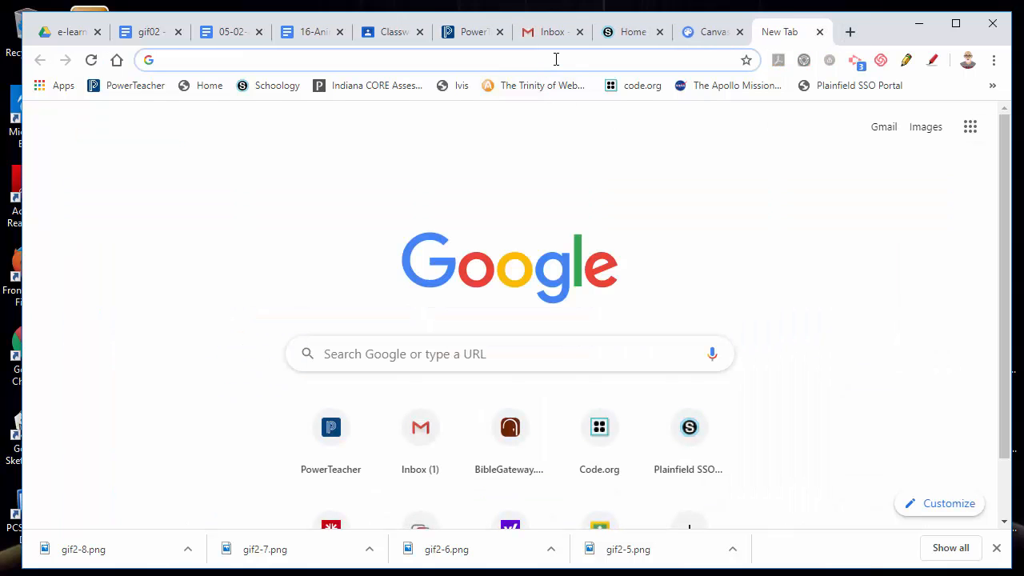
{"action": "type", "text": "gifmk"}
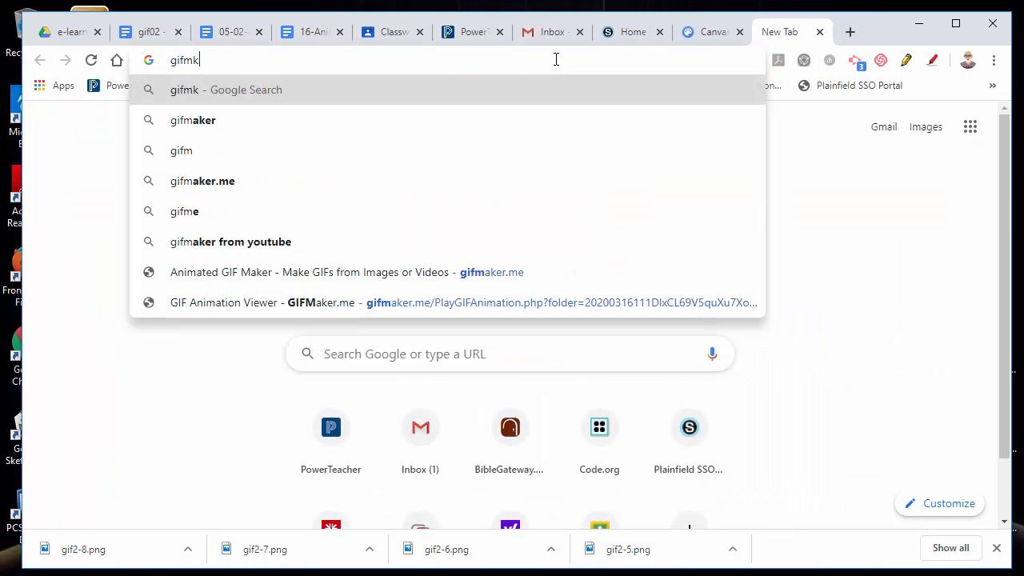
{"action": "key", "text": "BackSpace"}
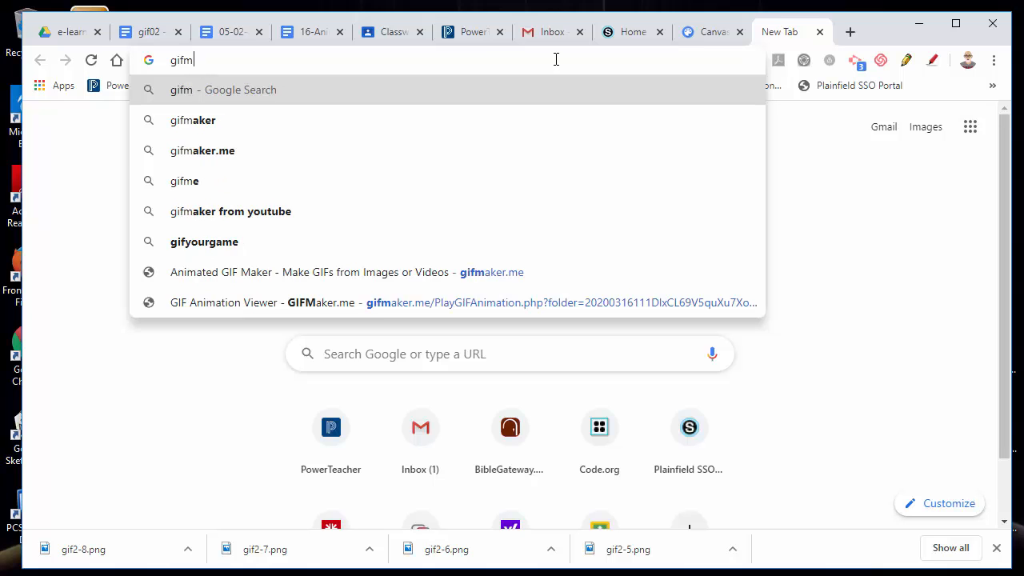
{"action": "key", "text": "Down"}
{"action": "key", "text": "Down"}
{"action": "key", "text": "Return"}
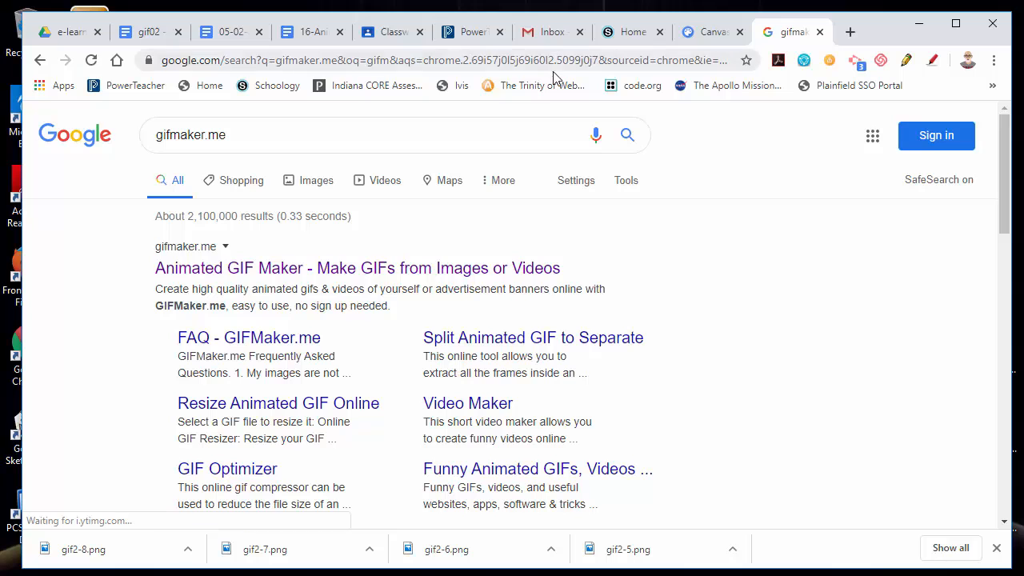
Open GIFMaker.me and upload the eight images gif2-1 to gif2-8 from the Downloads folder.
{"action": "left_click", "coordinate": [294, 267]}
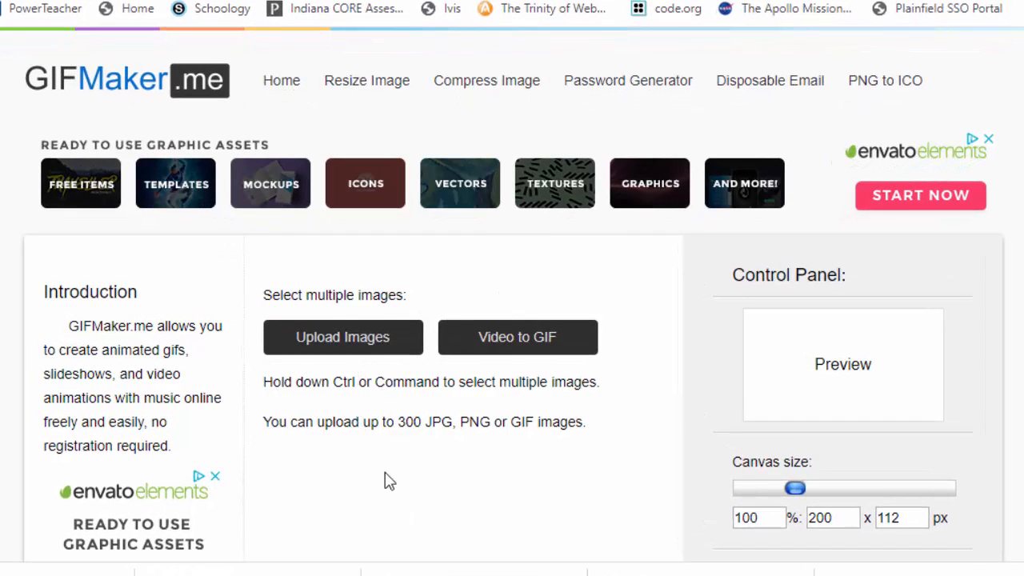
{"action": "left_click", "coordinate": [362, 352]}
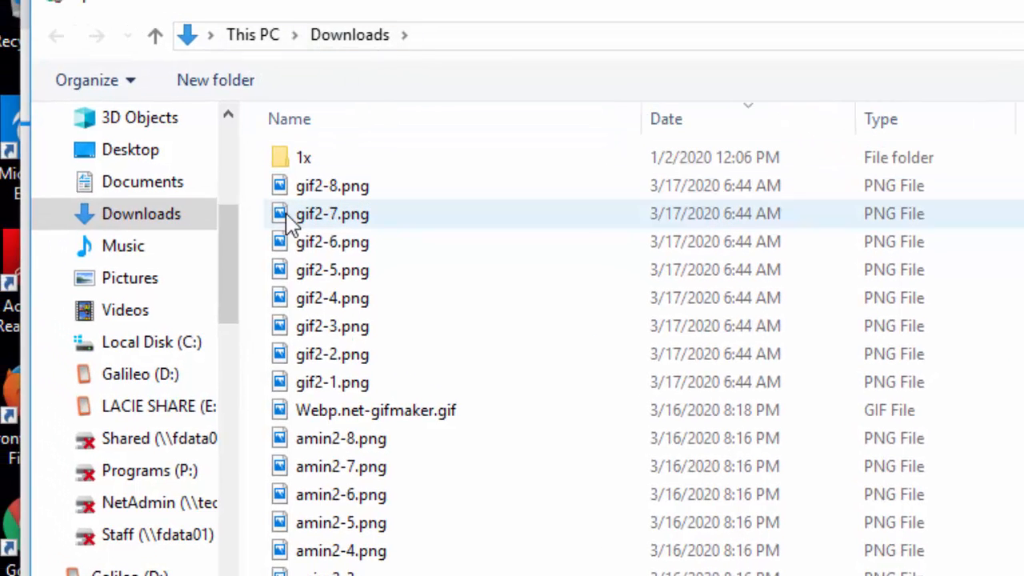
{"action": "left_click_drag", "start_coordinate": [272, 228], "coordinate": [423, 393]}
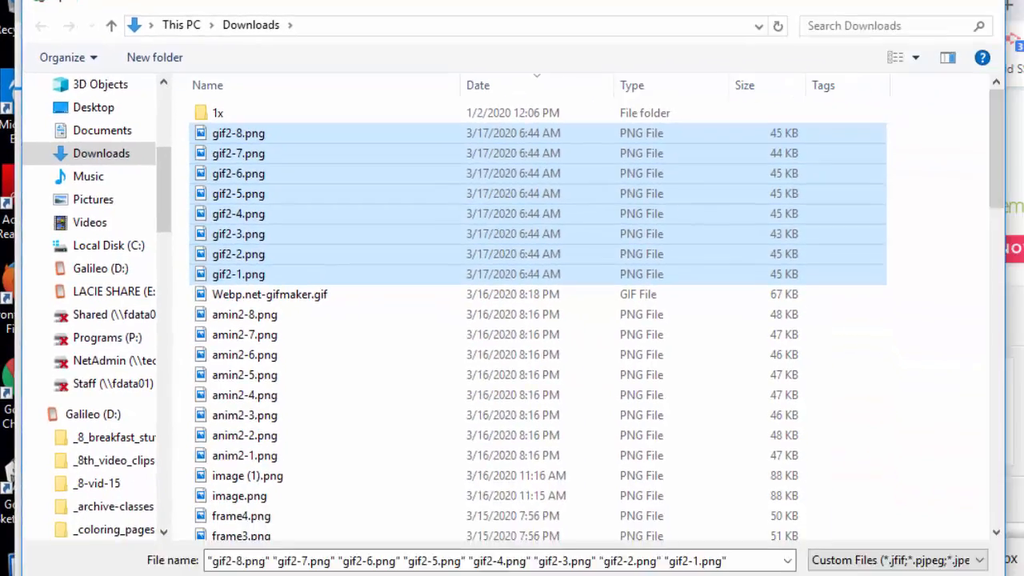
{"action": "left_click", "coordinate": [828, 570]}
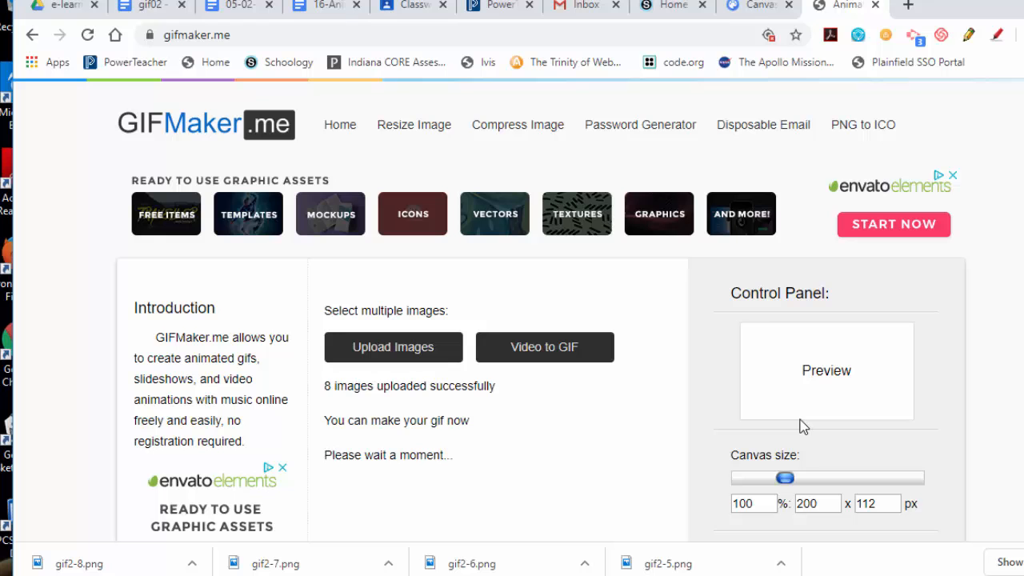
Review the uploaded frames and begin reordering them so the figure rotates in sequence.
{"action": "scroll", "coordinate": [518, 311], "scroll_direction": "down", "scroll_amount": 3}
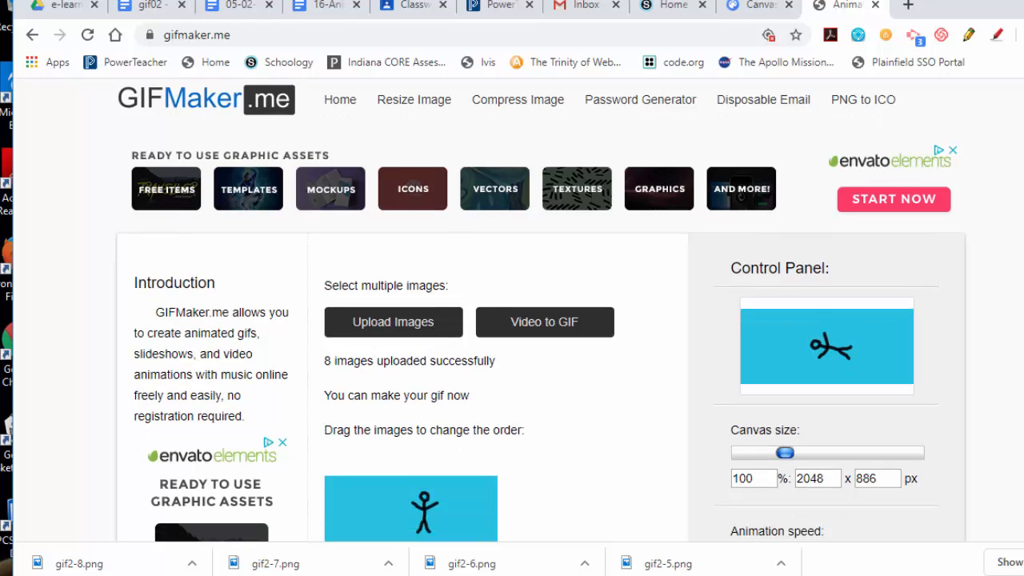
{"action": "scroll", "coordinate": [212, 320], "scroll_direction": "down", "scroll_amount": 5}
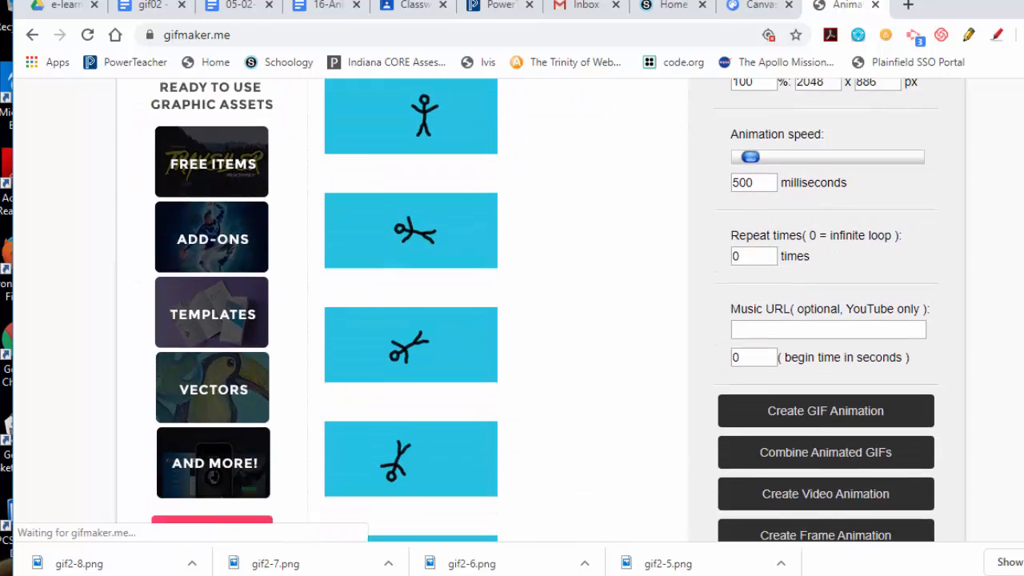
{"action": "scroll", "coordinate": [512, 320], "scroll_direction": "down", "scroll_amount": 5}
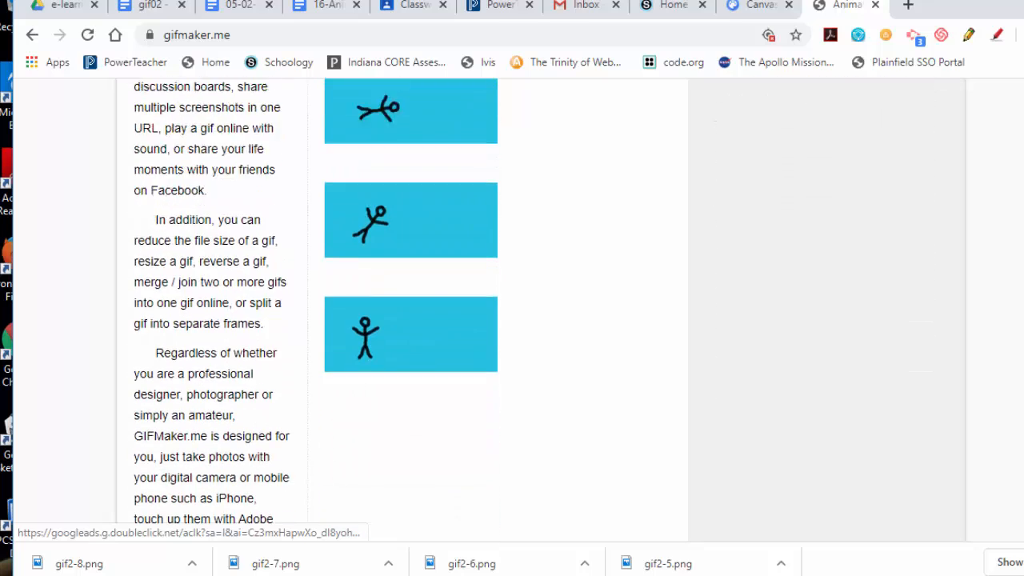
{"action": "scroll", "coordinate": [513, 320], "scroll_direction": "up", "scroll_amount": 5}
{"action": "scroll", "coordinate": [512, 320], "scroll_direction": "up", "scroll_amount": 3}
{"action": "scroll", "coordinate": [512, 321], "scroll_direction": "down", "scroll_amount": 7}
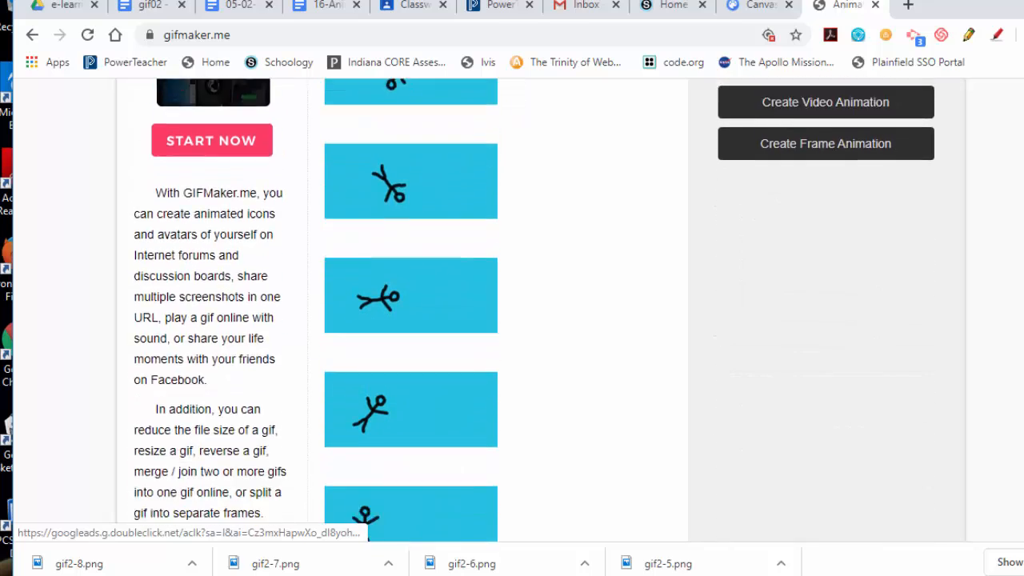
{"action": "scroll", "coordinate": [512, 320], "scroll_direction": "up", "scroll_amount": 10}
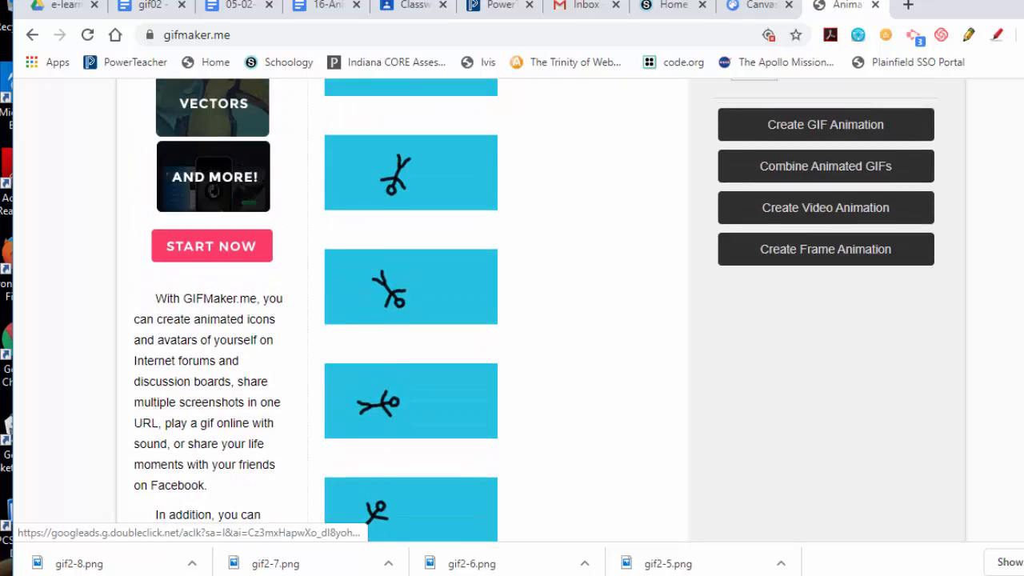
{"action": "scroll", "coordinate": [512, 320], "scroll_direction": "down", "scroll_amount": 9}
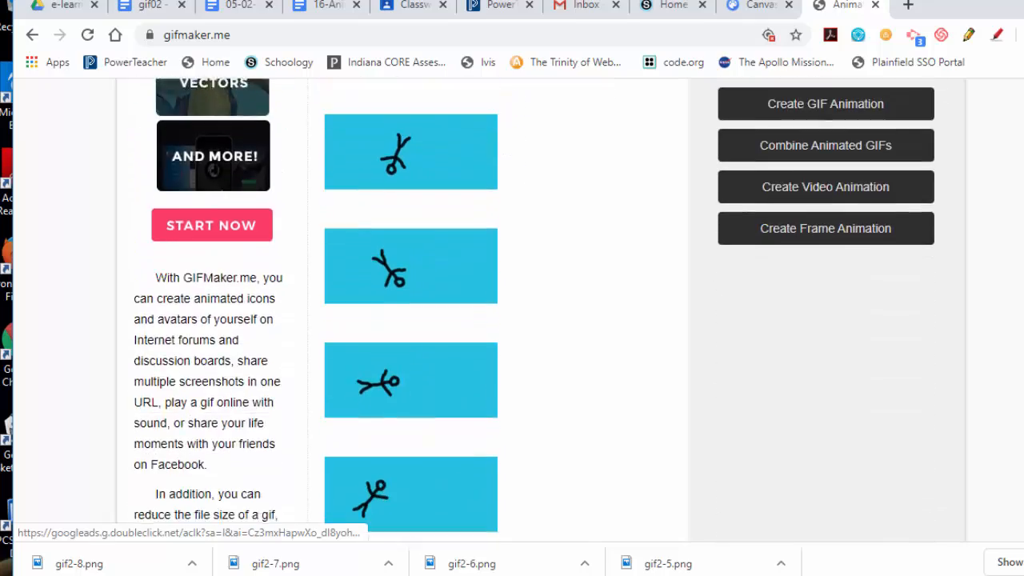
{"action": "scroll", "coordinate": [512, 320], "scroll_direction": "up", "scroll_amount": 8}
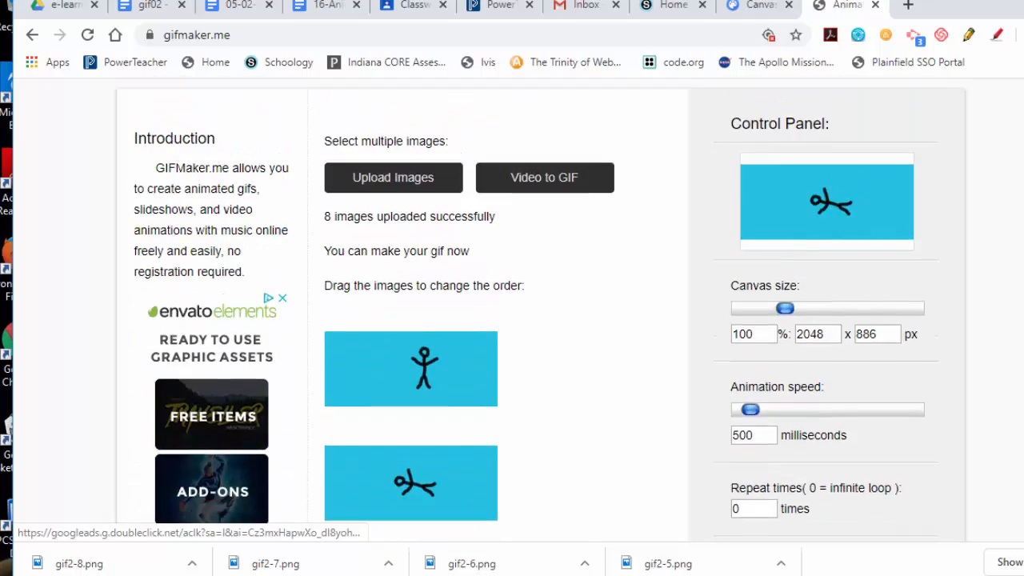
{"action": "scroll", "coordinate": [512, 321], "scroll_direction": "down", "scroll_amount": 7}
{"action": "scroll", "coordinate": [726, 361], "scroll_direction": "down", "scroll_amount": 1}
{"action": "scroll", "coordinate": [726, 361], "scroll_direction": "up", "scroll_amount": 3}
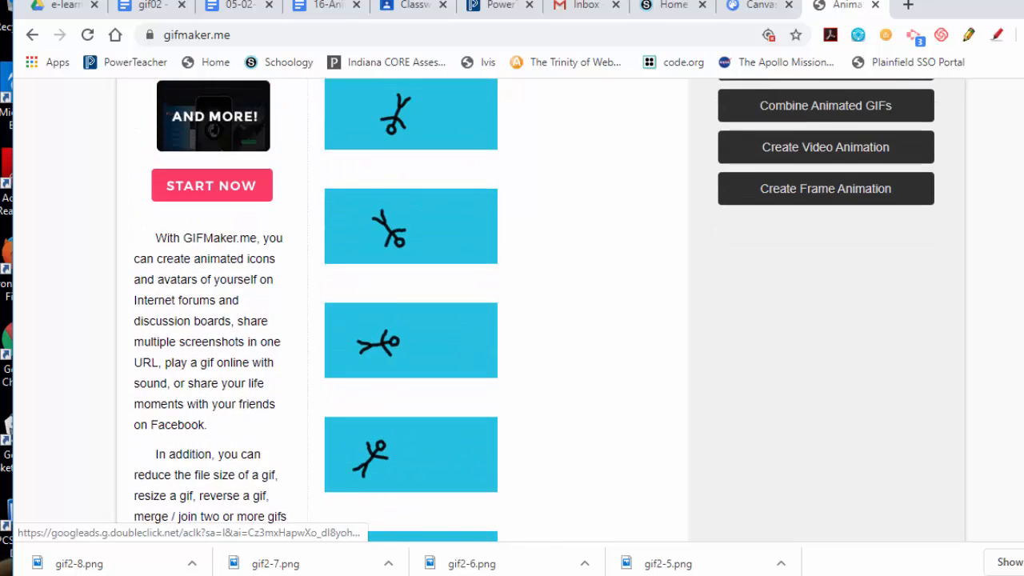
{"action": "scroll", "coordinate": [726, 361], "scroll_direction": "down", "scroll_amount": 2}
{"action": "left_click_drag", "start_coordinate": [419, 404], "coordinate": [422, 284]}
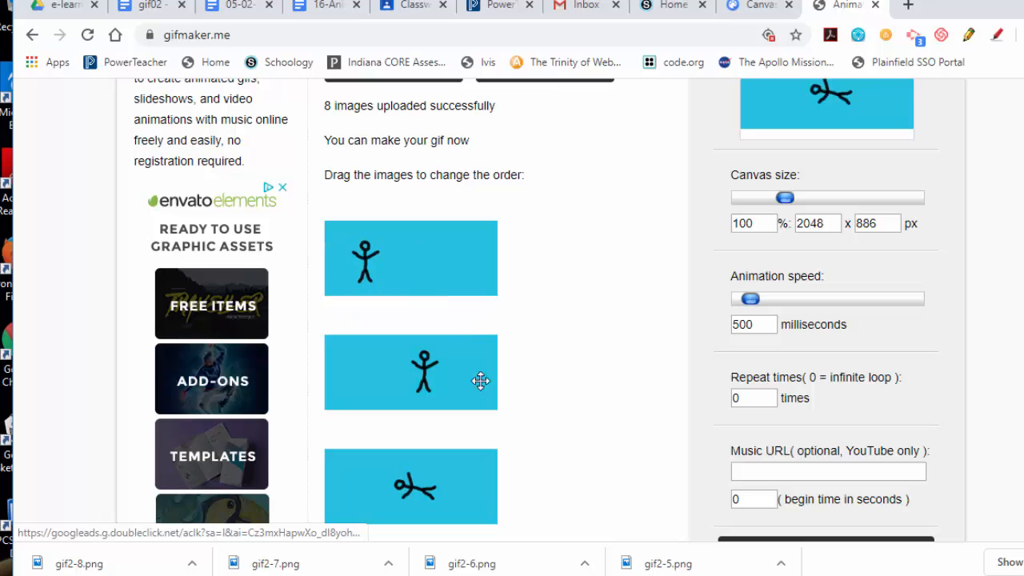
{"action": "scroll", "coordinate": [489, 418], "scroll_direction": "down", "scroll_amount": 8}
{"action": "scroll", "coordinate": [441, 366], "scroll_direction": "up", "scroll_amount": 4}
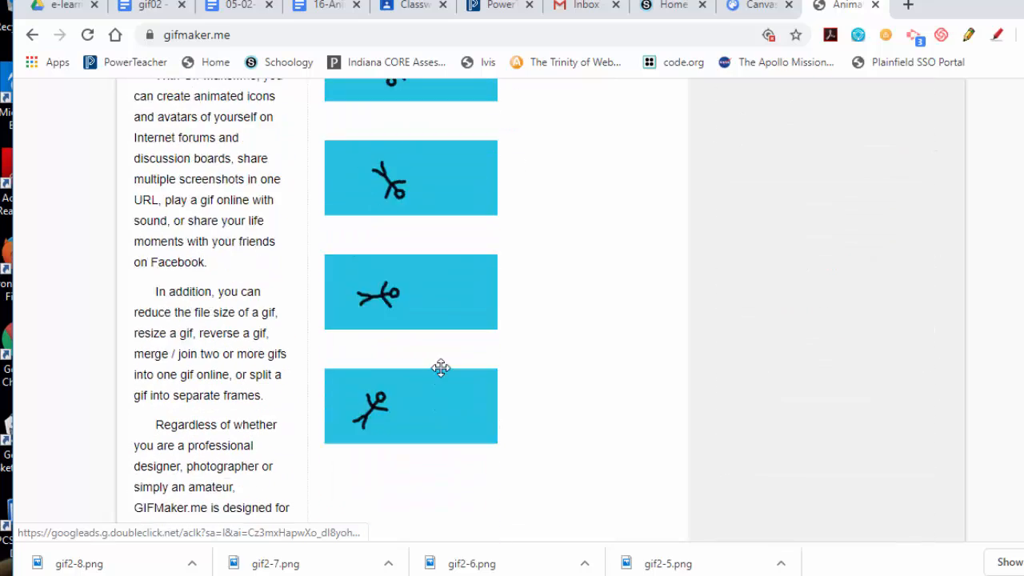
{"action": "left_click_drag", "start_coordinate": [393, 448], "coordinate": [395, 427]}
Continue dragging frames into place until the eight images form the full rotation sequence.
{"action": "scroll", "coordinate": [453, 439], "scroll_direction": "down", "scroll_amount": 2}
{"action": "scroll", "coordinate": [454, 439], "scroll_direction": "down", "scroll_amount": 8}
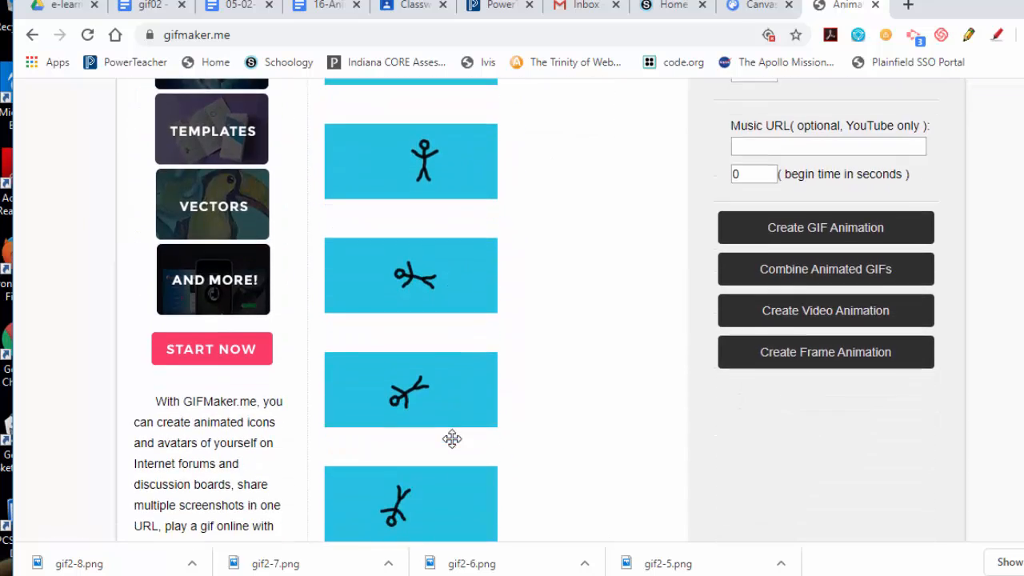
{"action": "scroll", "coordinate": [448, 444], "scroll_direction": "up", "scroll_amount": 2}
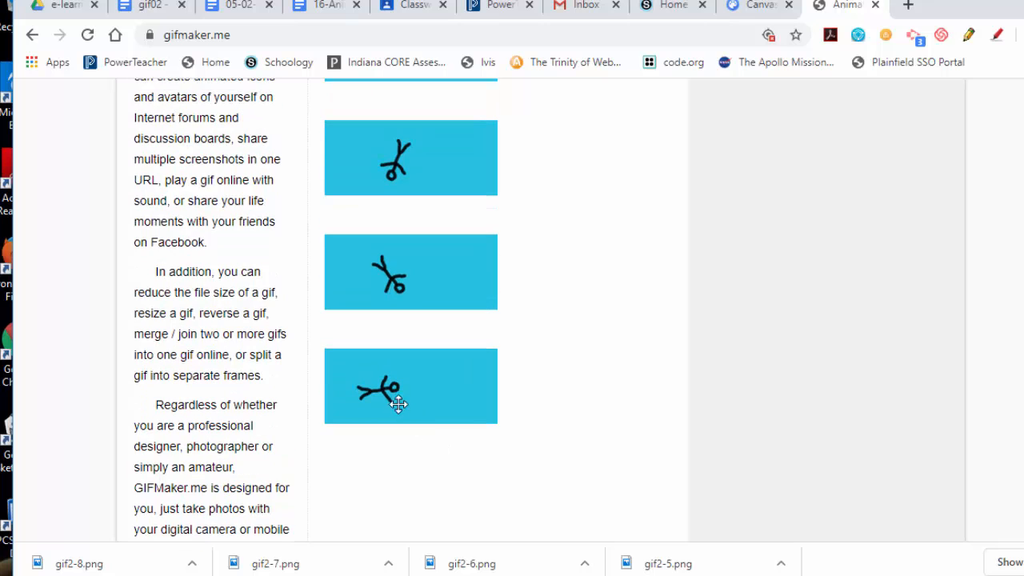
{"action": "left_click_drag", "start_coordinate": [393, 393], "coordinate": [399, 293]}
{"action": "scroll", "coordinate": [423, 336], "scroll_direction": "down", "scroll_amount": 5}
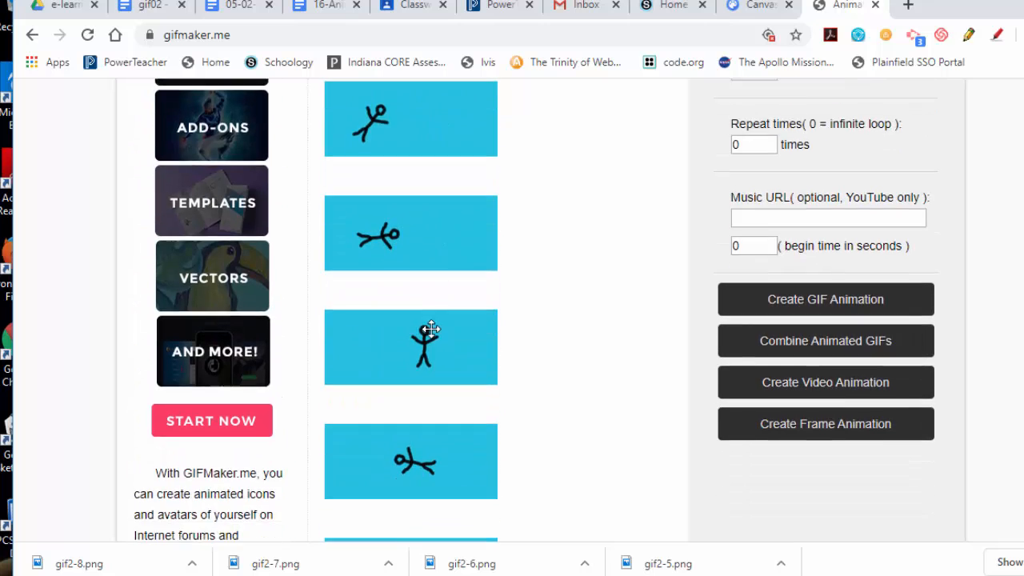
{"action": "left_click_drag", "start_coordinate": [393, 446], "coordinate": [398, 232]}
{"action": "scroll", "coordinate": [464, 356], "scroll_direction": "down", "scroll_amount": 1}
{"action": "scroll", "coordinate": [436, 389], "scroll_direction": "down", "scroll_amount": 2}
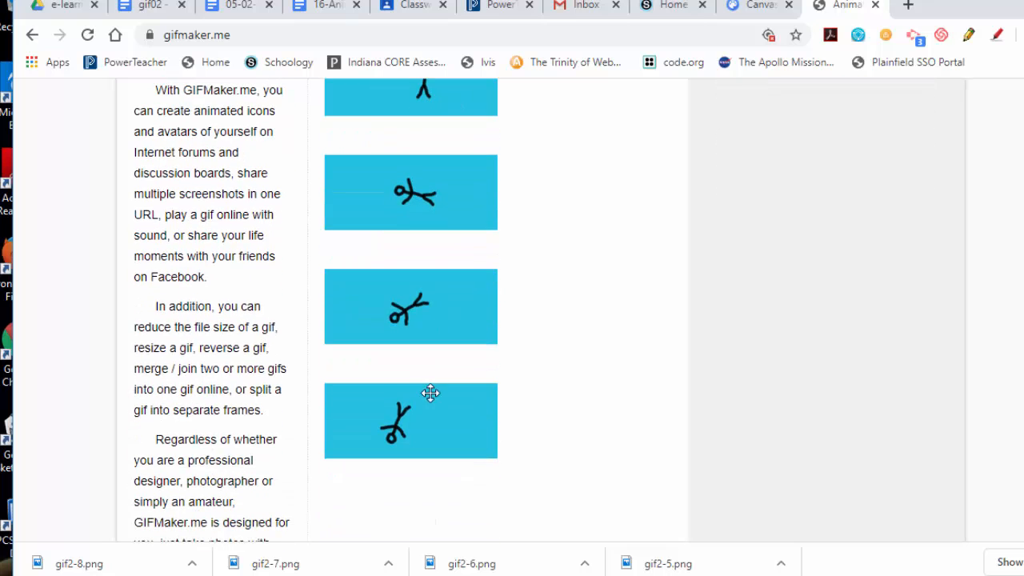
{"action": "left_click_drag", "start_coordinate": [418, 421], "coordinate": [427, 202]}
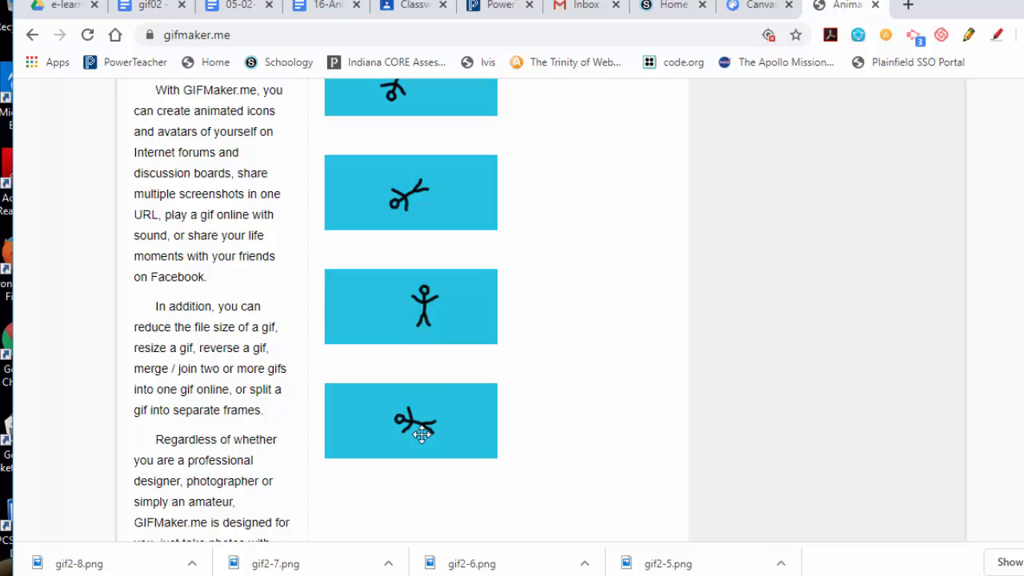
{"action": "left_click_drag", "start_coordinate": [422, 434], "coordinate": [420, 305]}
Set the animation speed to 100 milliseconds.
{"action": "scroll", "coordinate": [545, 395], "scroll_direction": "up", "scroll_amount": 5}
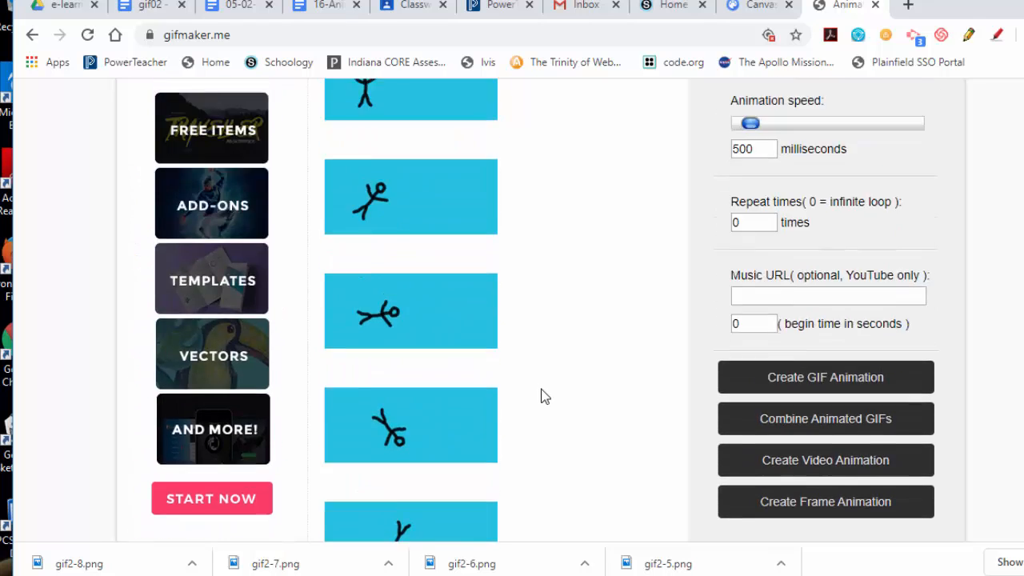
{"action": "scroll", "coordinate": [544, 395], "scroll_direction": "up", "scroll_amount": 4}
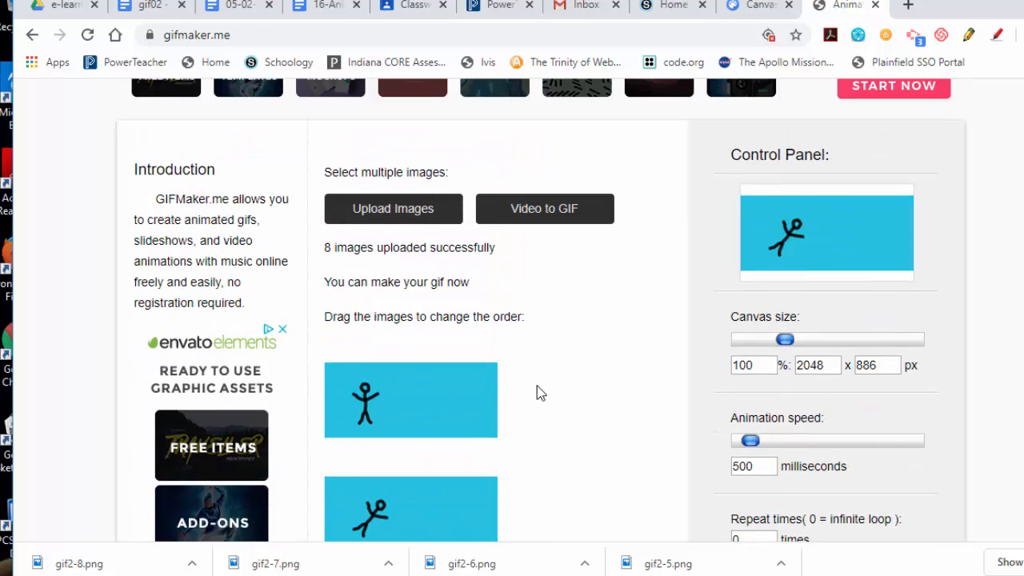
{"action": "scroll", "coordinate": [538, 383], "scroll_direction": "down", "scroll_amount": 2}
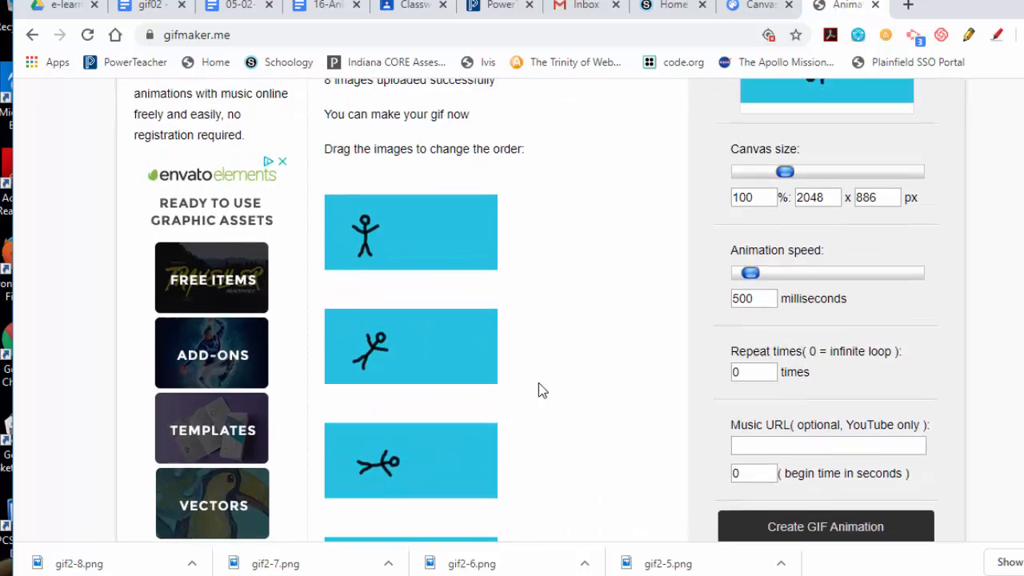
{"action": "scroll", "coordinate": [539, 384], "scroll_direction": "up", "scroll_amount": 2}
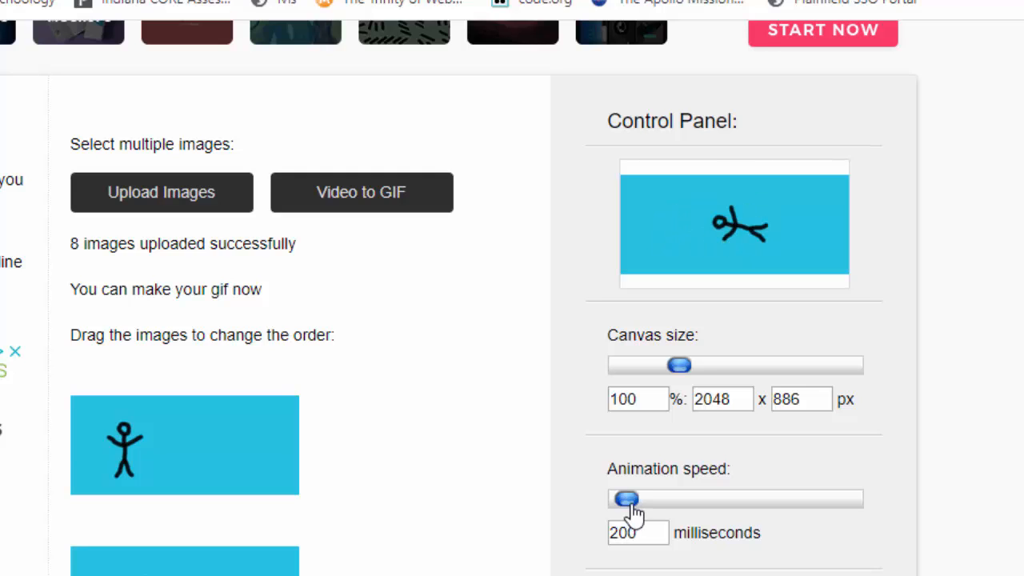
{"action": "left_click_drag", "start_coordinate": [633, 507], "coordinate": [626, 511]}
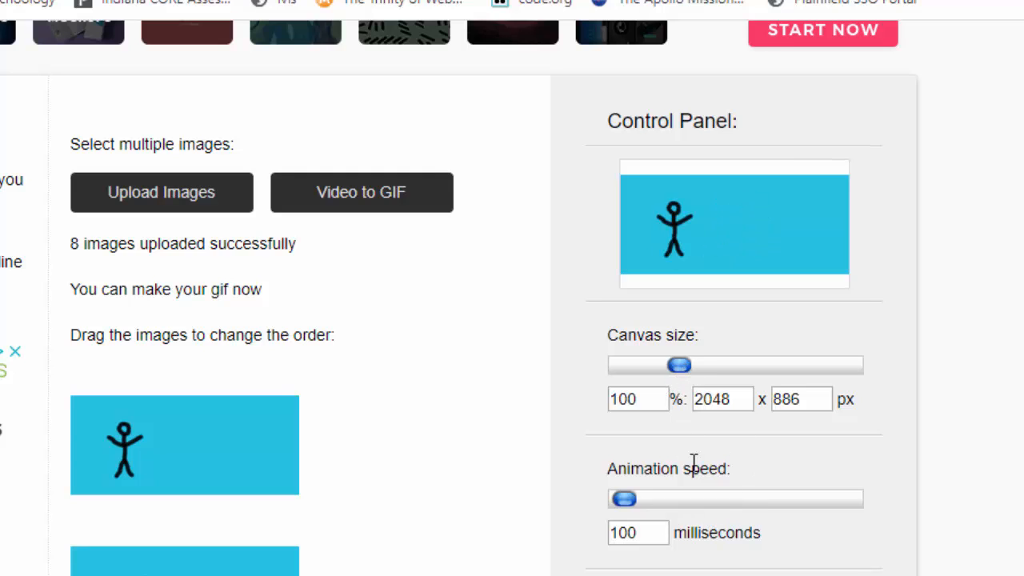
Create the GIF animation, view it in a new tab, and close that tab.
{"action": "scroll", "coordinate": [694, 464], "scroll_direction": "down", "scroll_amount": 5}
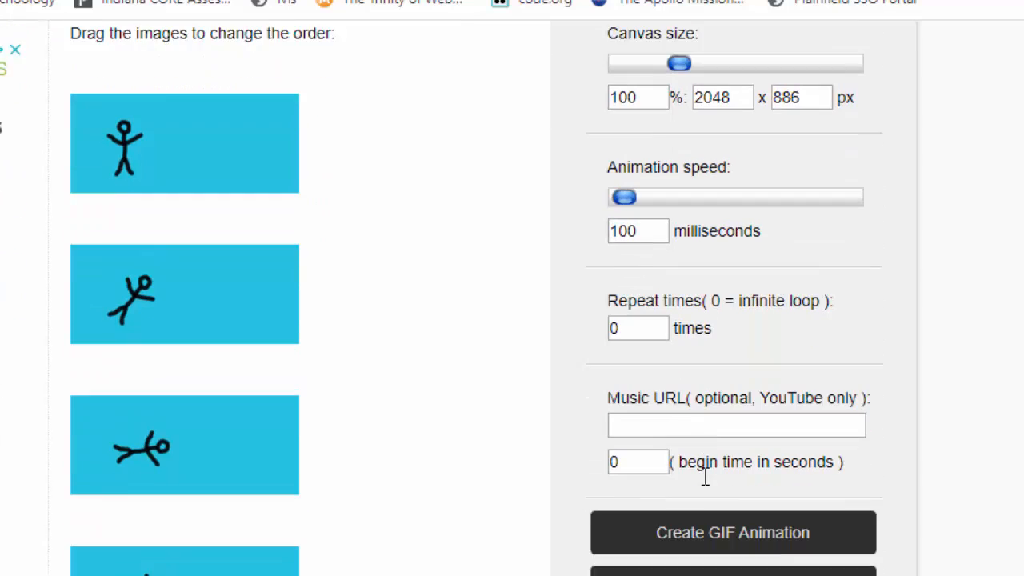
{"action": "scroll", "coordinate": [645, 484], "scroll_direction": "down", "scroll_amount": 2}
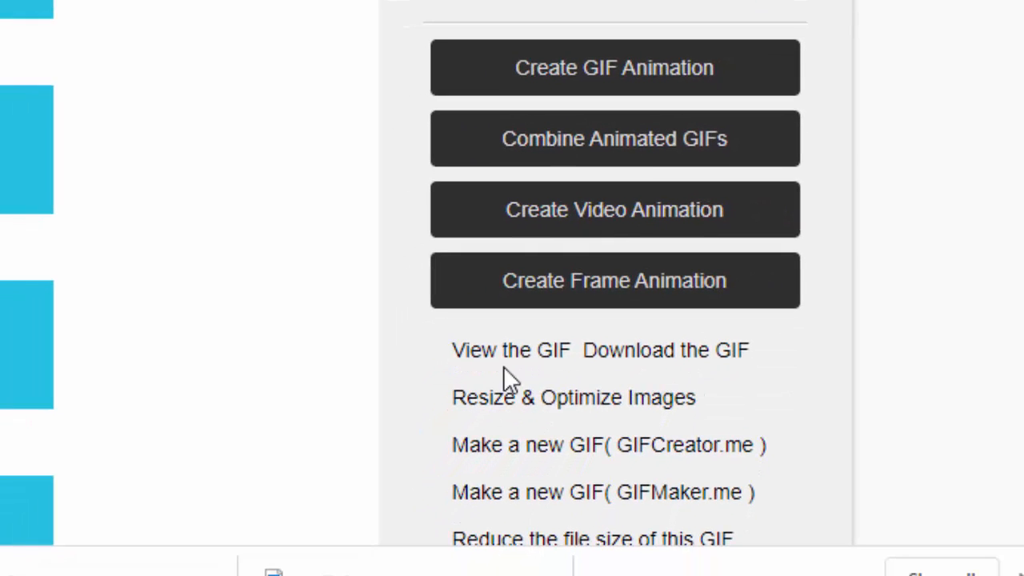
{"action": "left_click", "coordinate": [515, 352]}
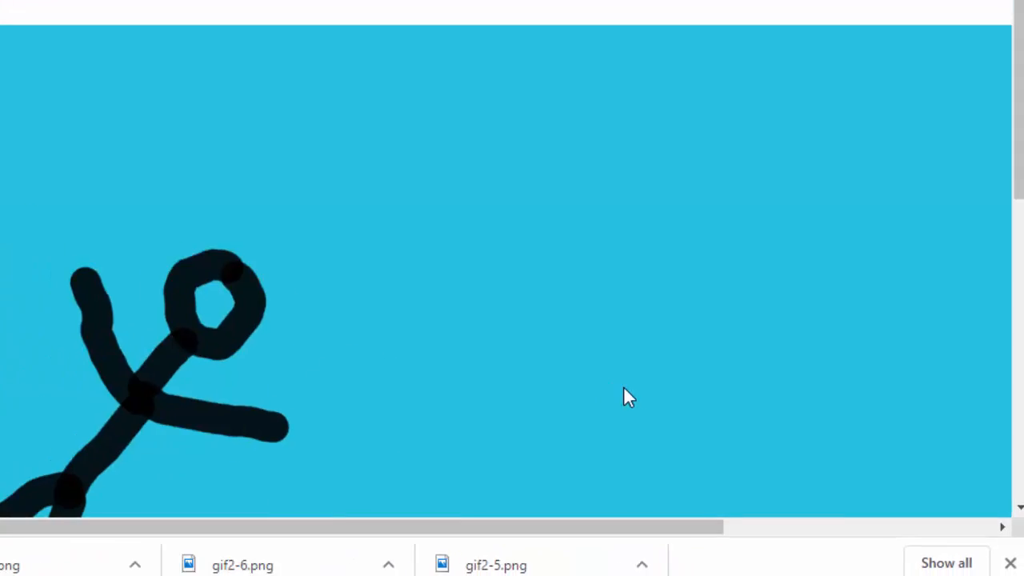
{"action": "scroll", "coordinate": [721, 419], "scroll_direction": "down", "scroll_amount": 1}
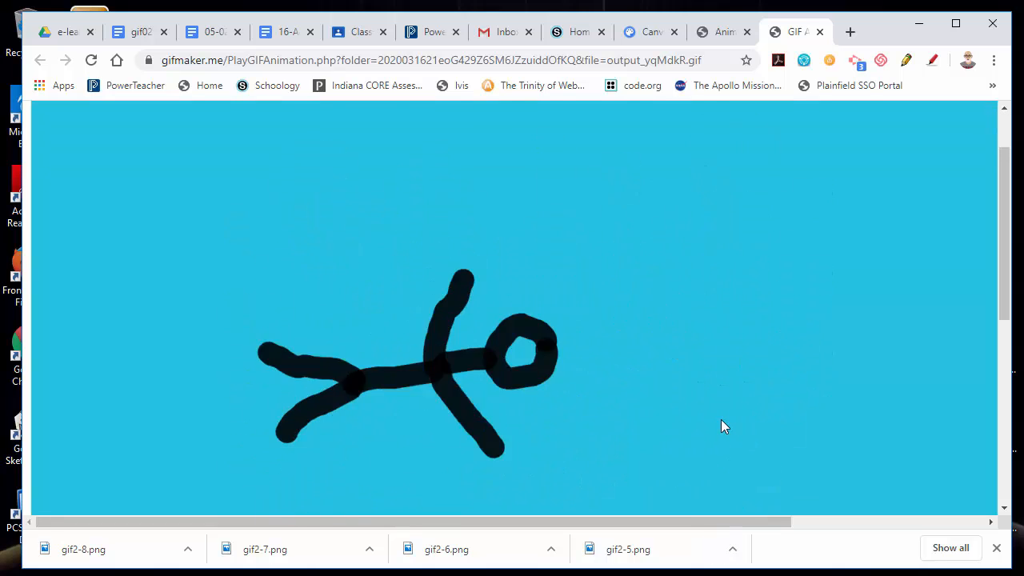
{"action": "left_click", "coordinate": [820, 32]}
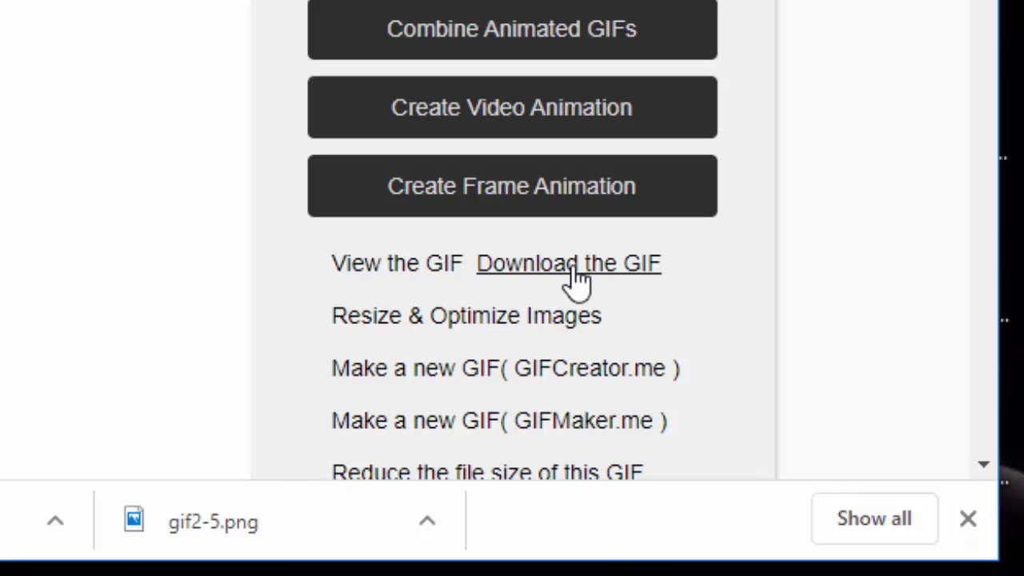
Download the GIF and open the Downloads folder in File Explorer.
{"action": "left_click", "coordinate": [576, 272]}
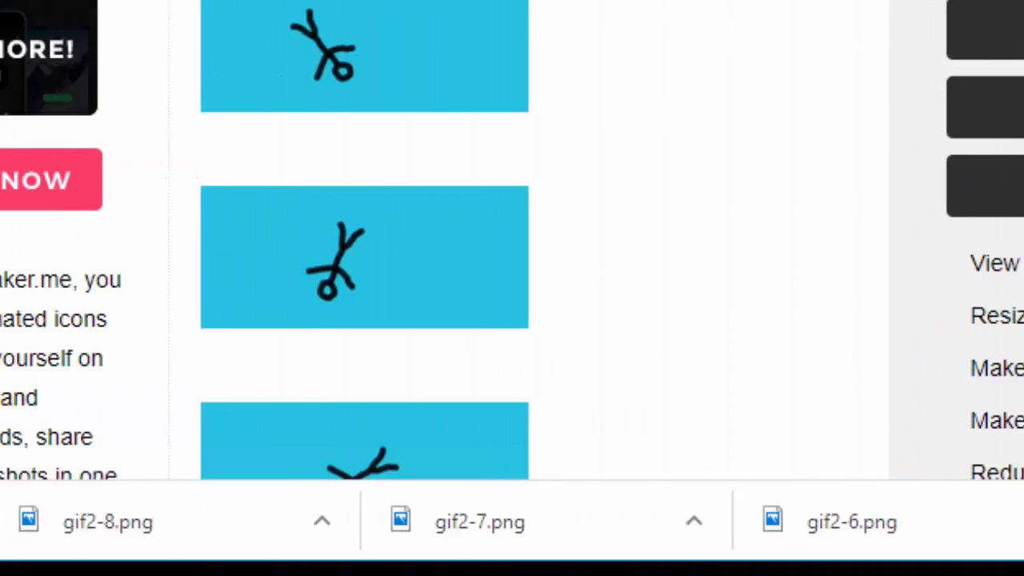
{"action": "key", "text": "super+e"}
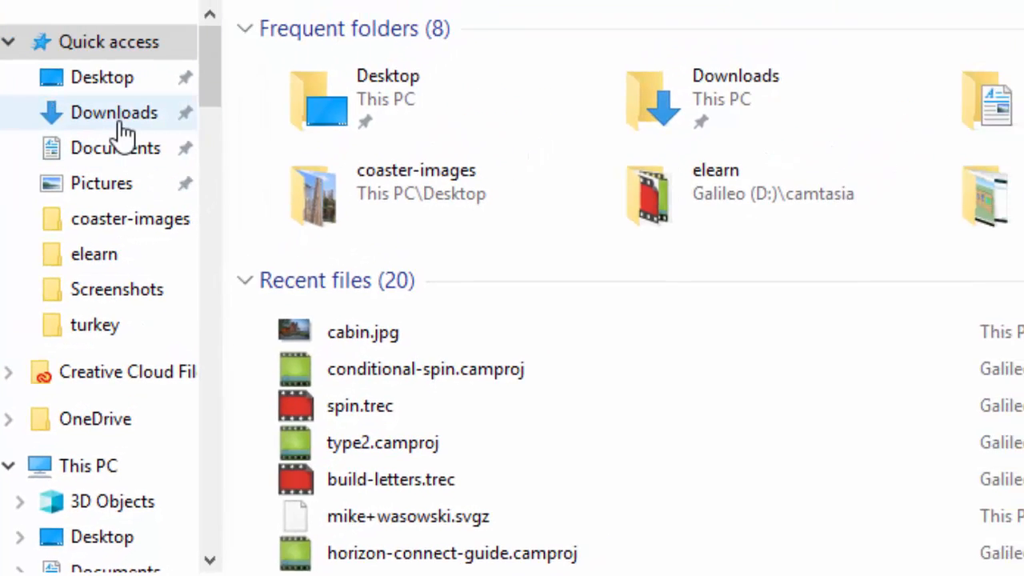
{"action": "left_click", "coordinate": [192, 29]}
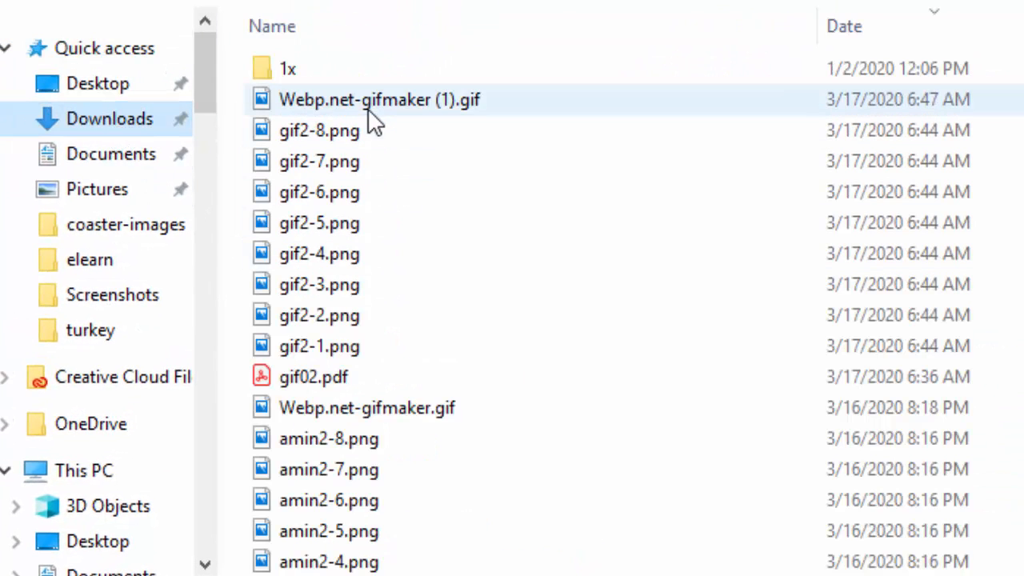
Rename the downloaded GIF file to gif2.gif.
{"action": "mouse_move", "coordinate": [326, 115]}
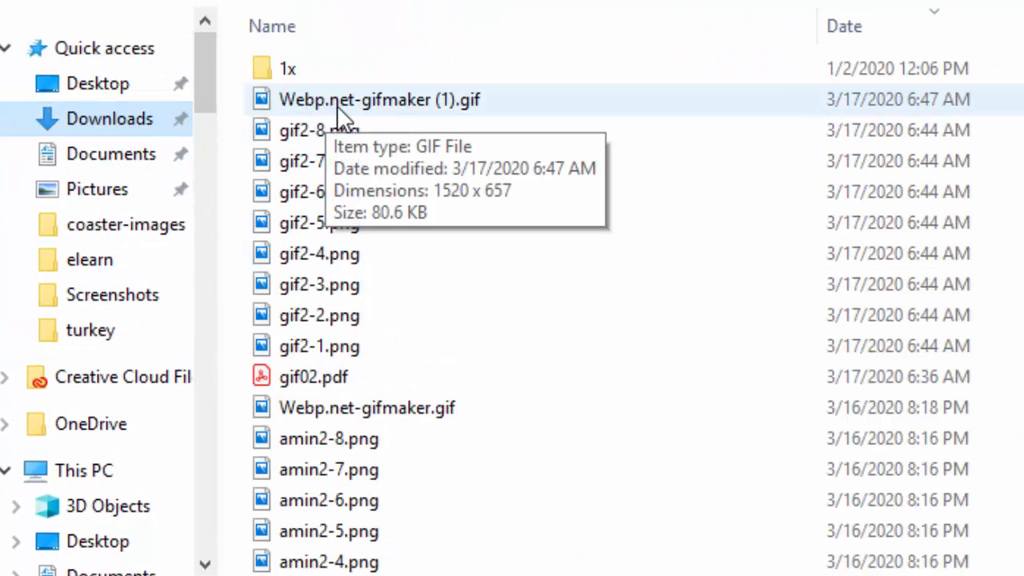
{"action": "right_click", "coordinate": [337, 106]}
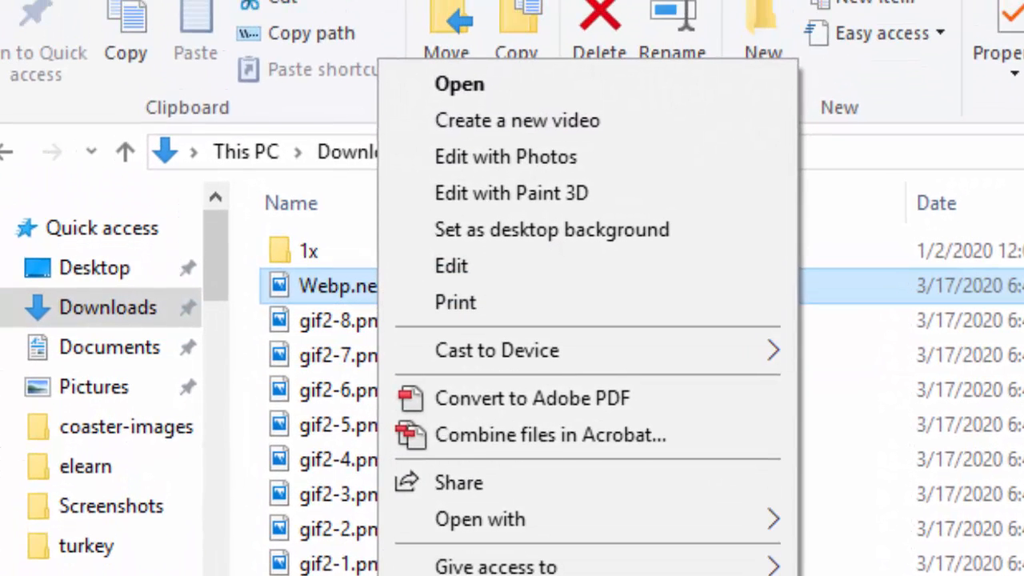
{"action": "type", "text": "m"}
{"action": "type", "text": "g"}
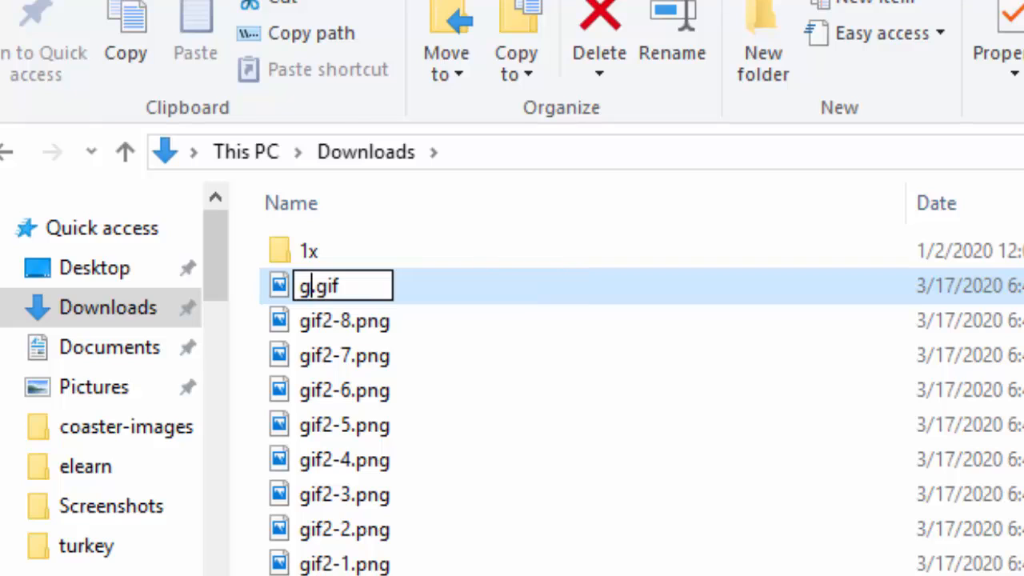
{"action": "type", "text": "if2"}
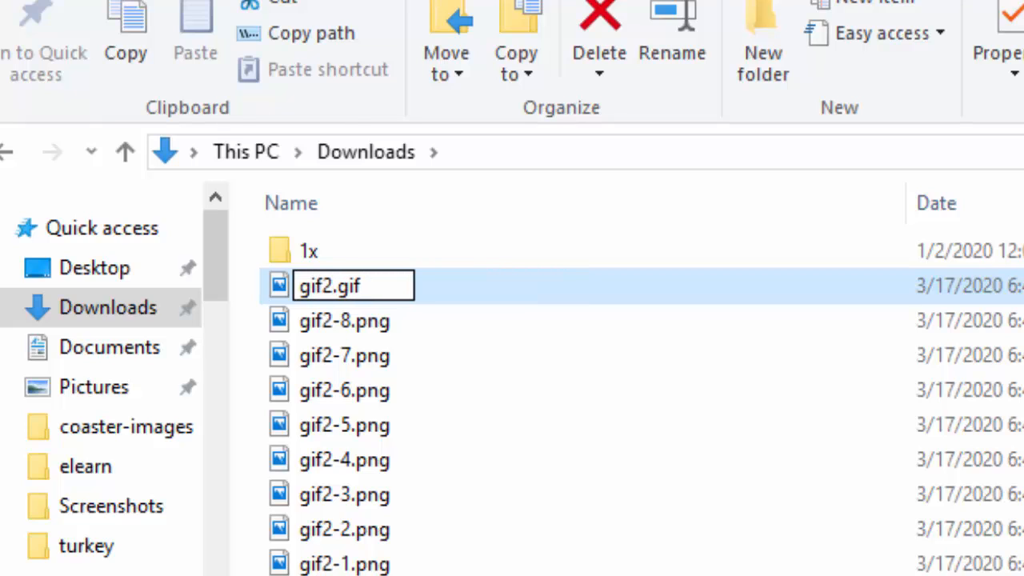
{"action": "key", "text": "Return"}
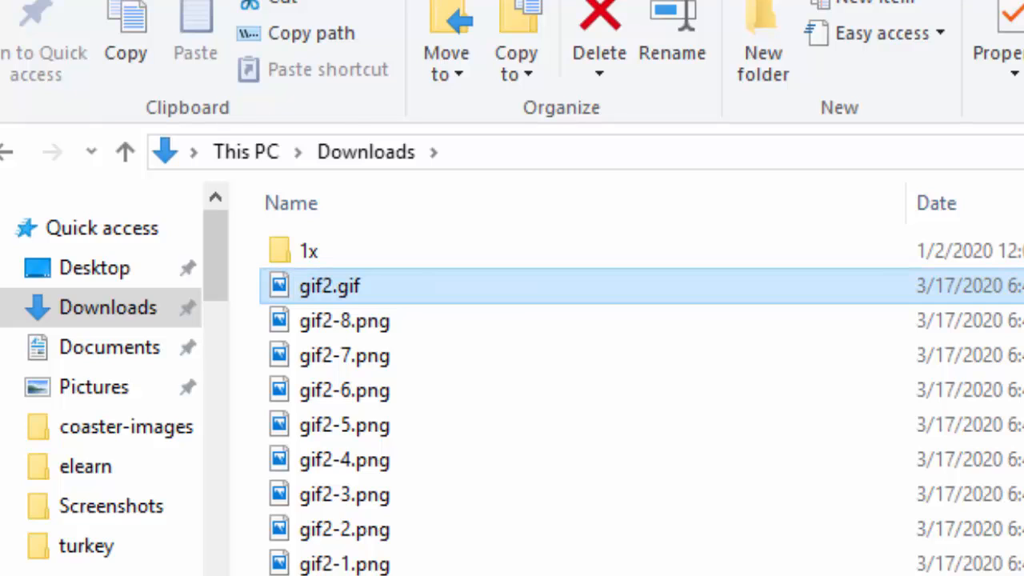
Open the gif2-8 drawing in Canvas, select its stick-figure layer's contents, and go back to the drawings gallery.
{"action": "mouse_move", "coordinate": [321, 293]}
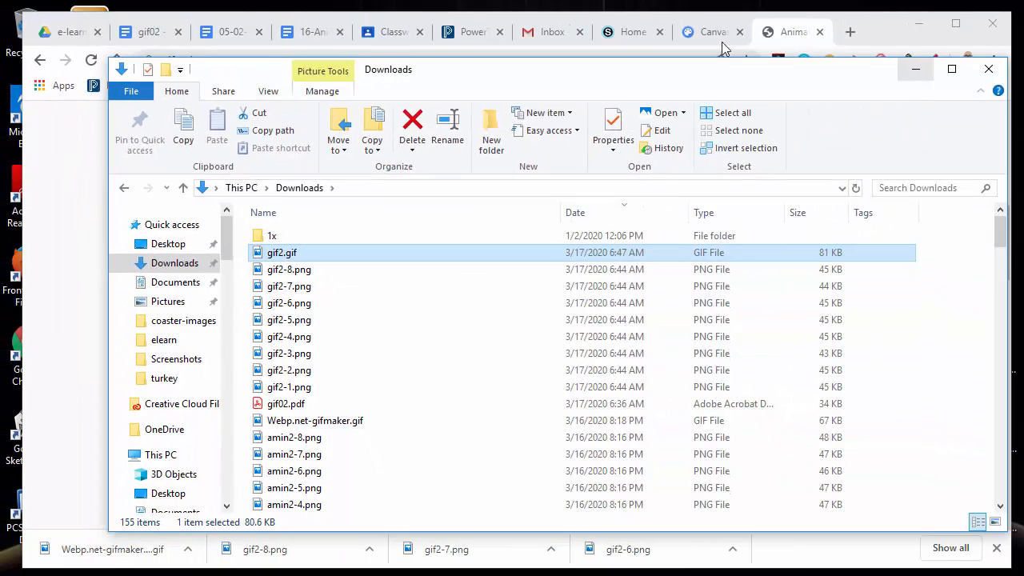
{"action": "left_click", "coordinate": [708, 32]}
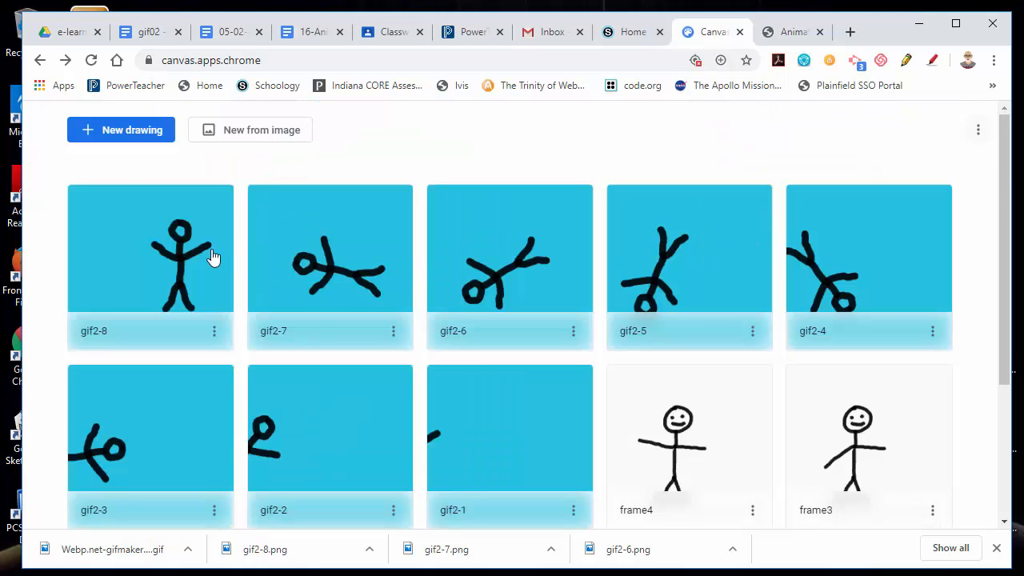
{"action": "left_click", "coordinate": [185, 250]}
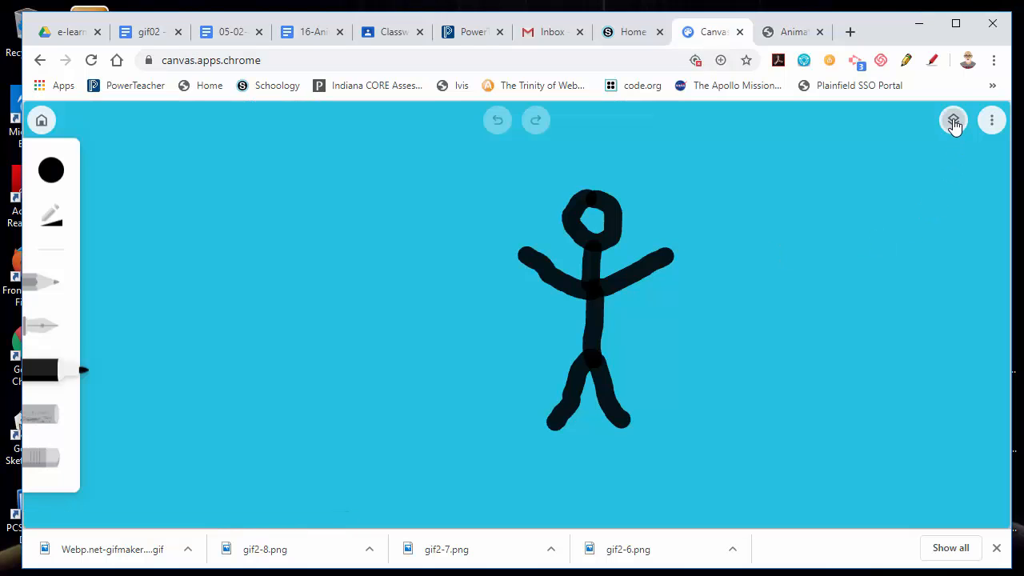
{"action": "left_click", "coordinate": [953, 122]}
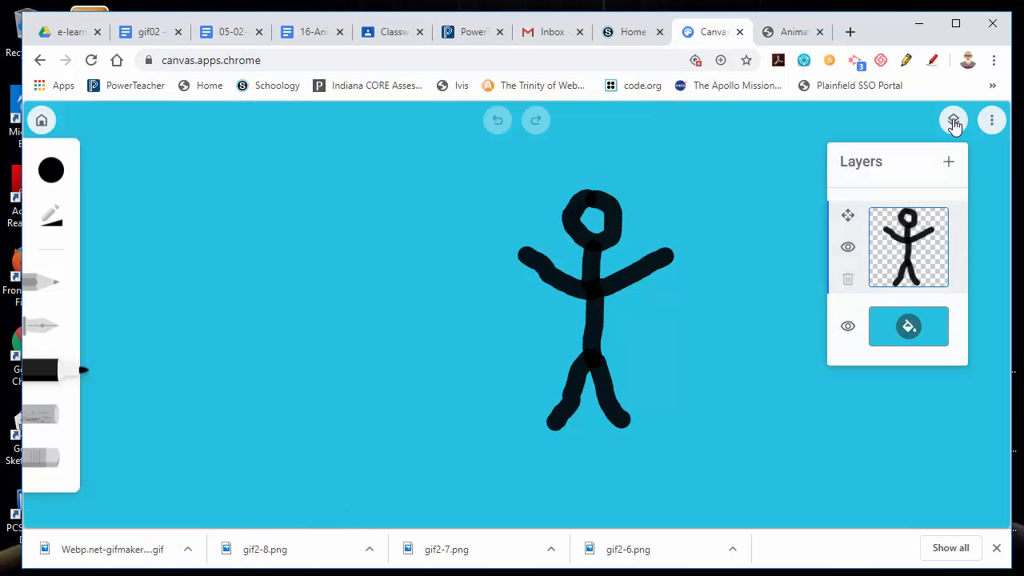
{"action": "left_click", "coordinate": [849, 220]}
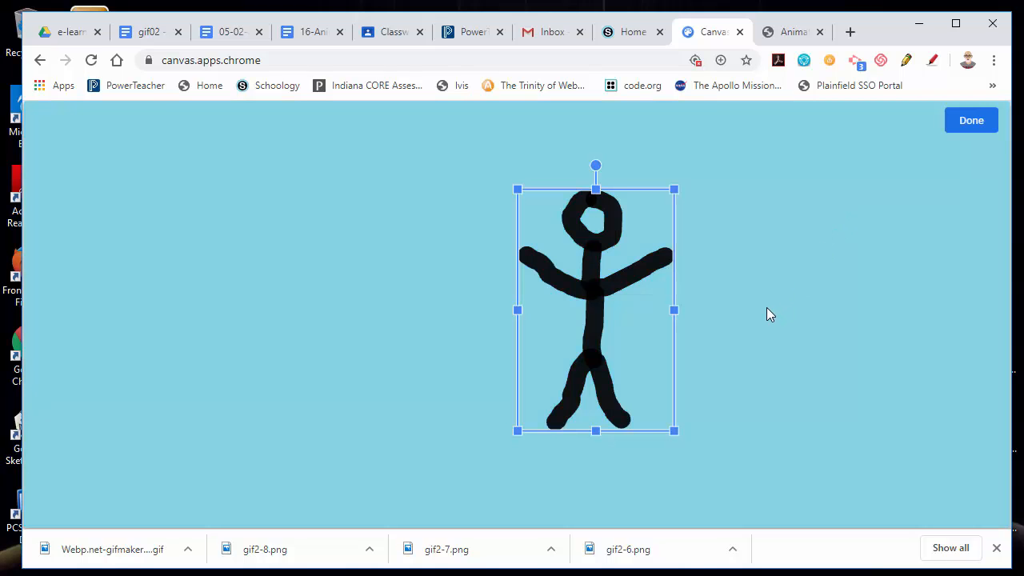
{"action": "left_click", "coordinate": [970, 121]}
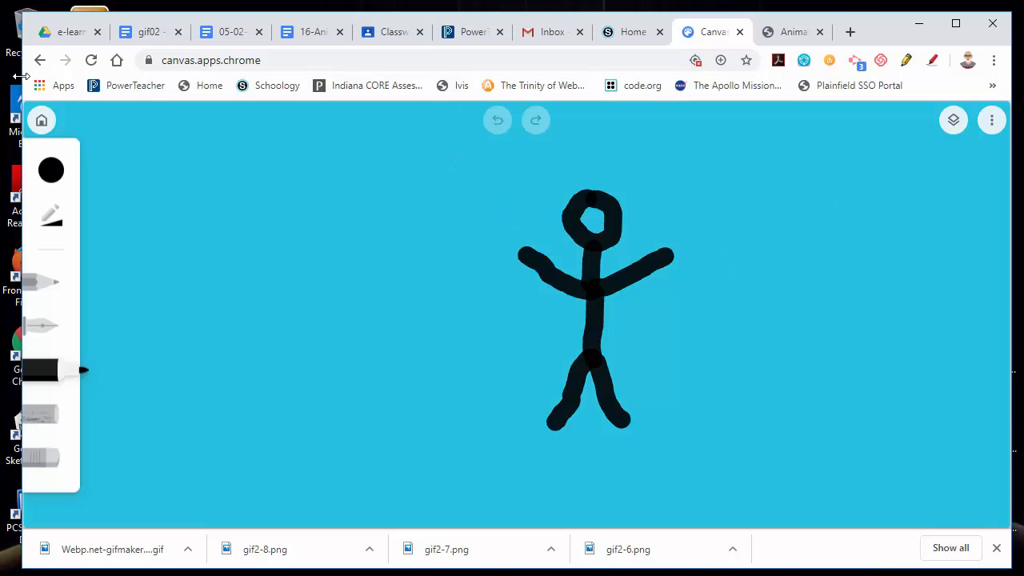
{"action": "left_click", "coordinate": [42, 120]}
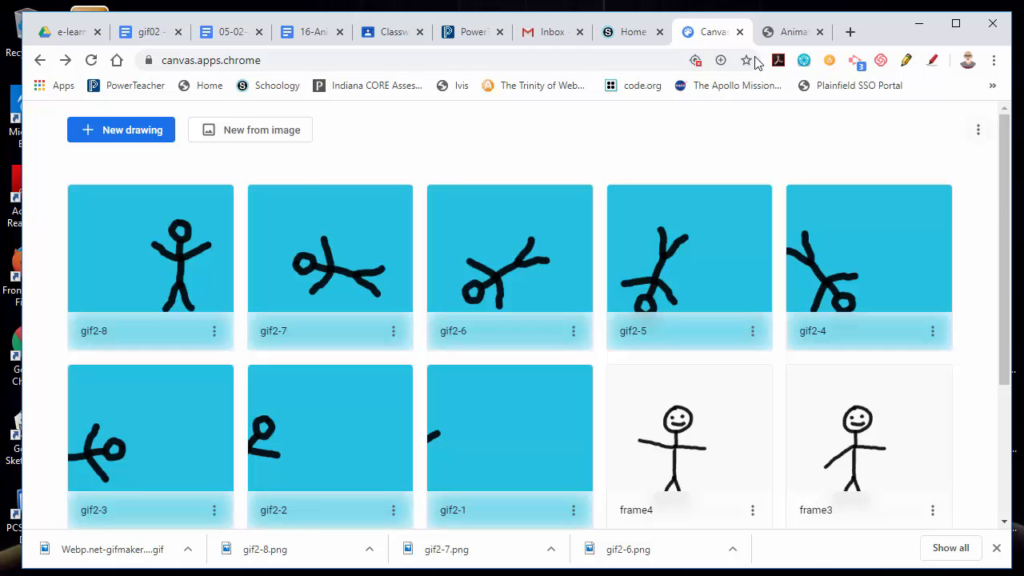
Return to the GIFMaker.me tab and scroll through the uploaded frames and control panel.
{"action": "left_click", "coordinate": [796, 32]}
{"action": "scroll", "coordinate": [446, 333], "scroll_direction": "up", "scroll_amount": 6}
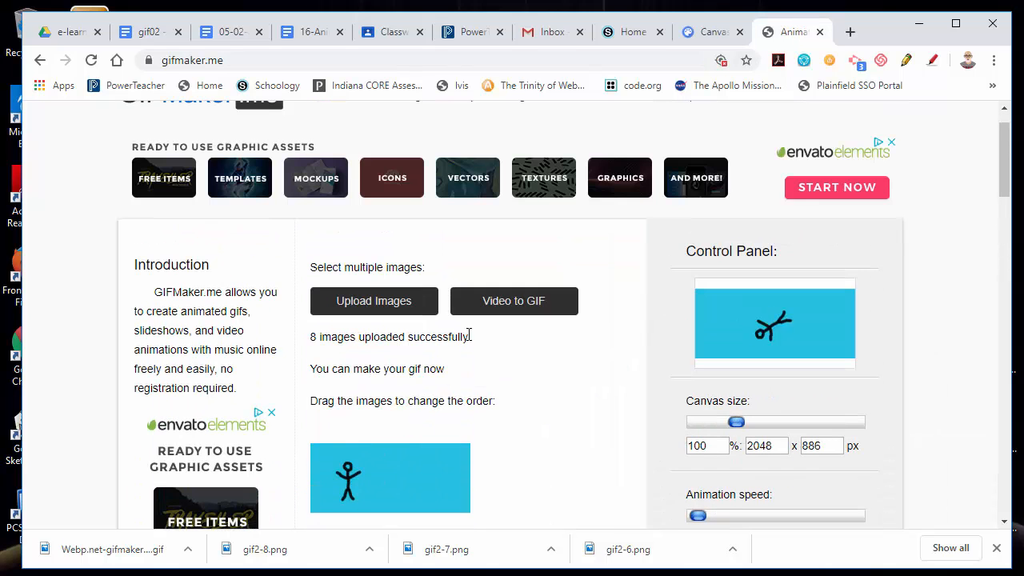
{"action": "scroll", "coordinate": [601, 384], "scroll_direction": "down", "scroll_amount": 5}
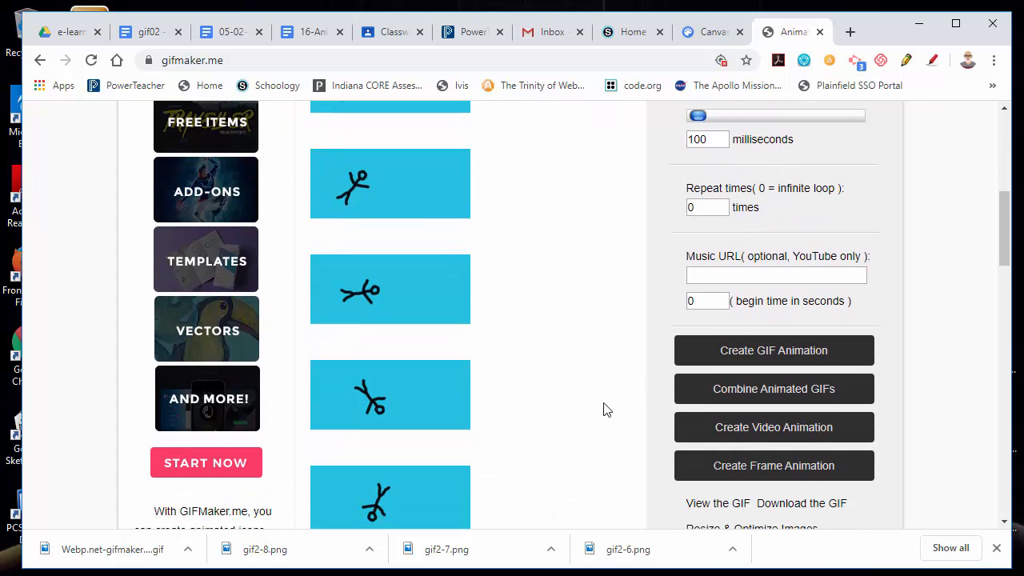
{"action": "scroll", "coordinate": [547, 418], "scroll_direction": "down", "scroll_amount": 2}
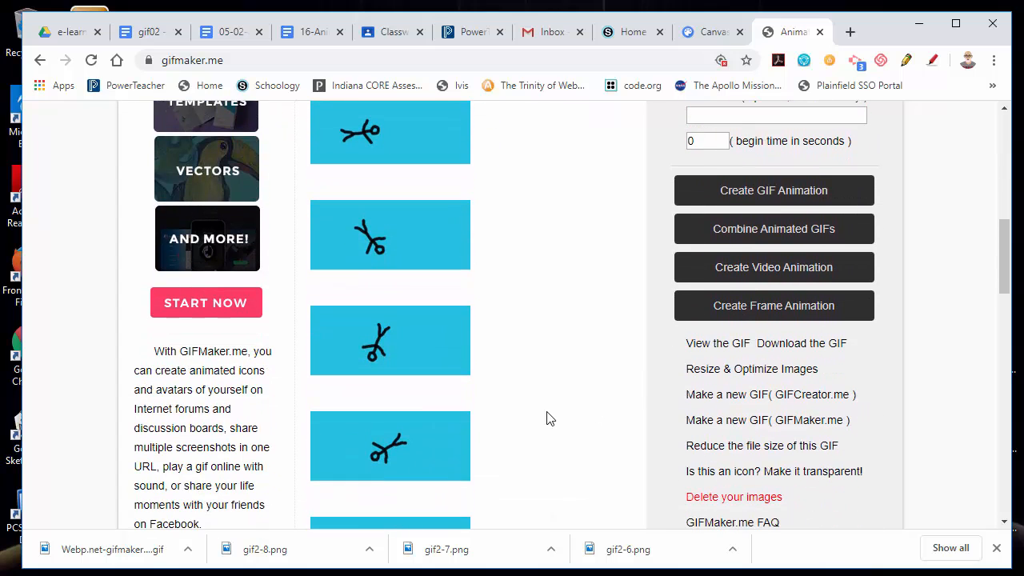